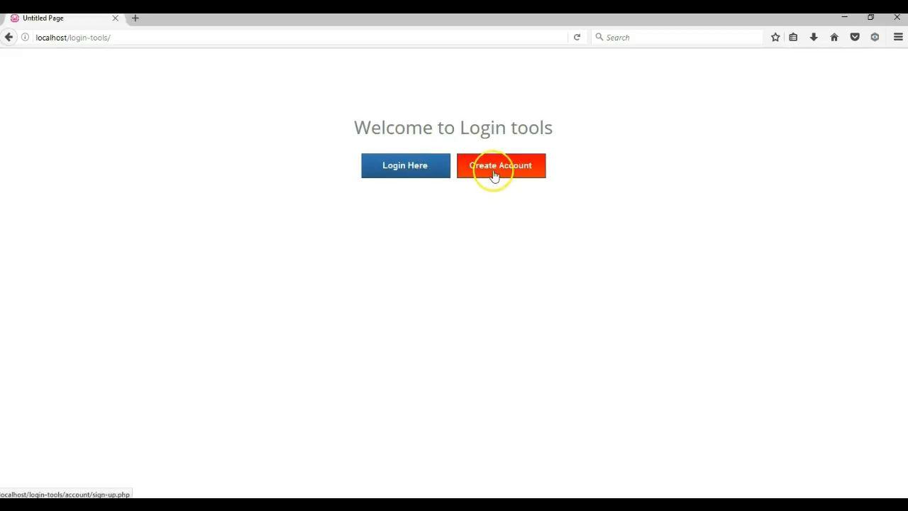
Step: Preview the Login page, return to the welcome page, and open the Create Account signup page
left_click(426, 174)
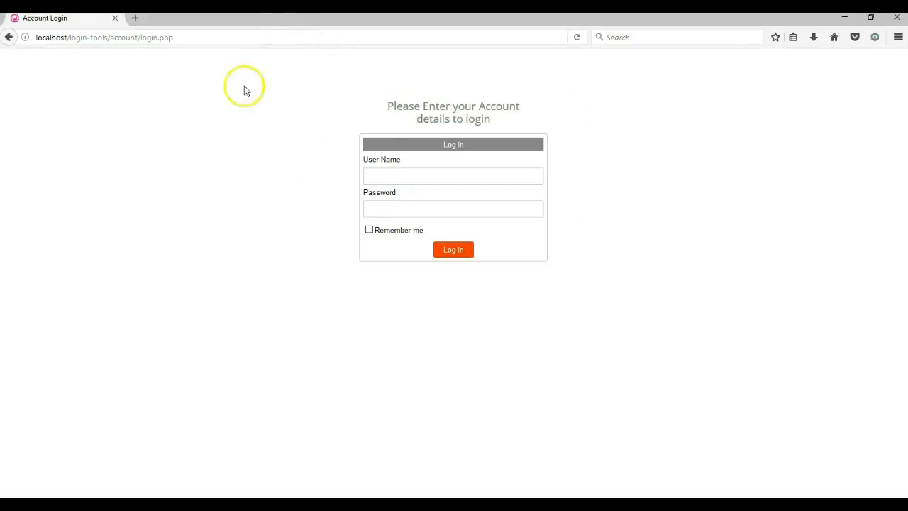
left_click(6, 38)
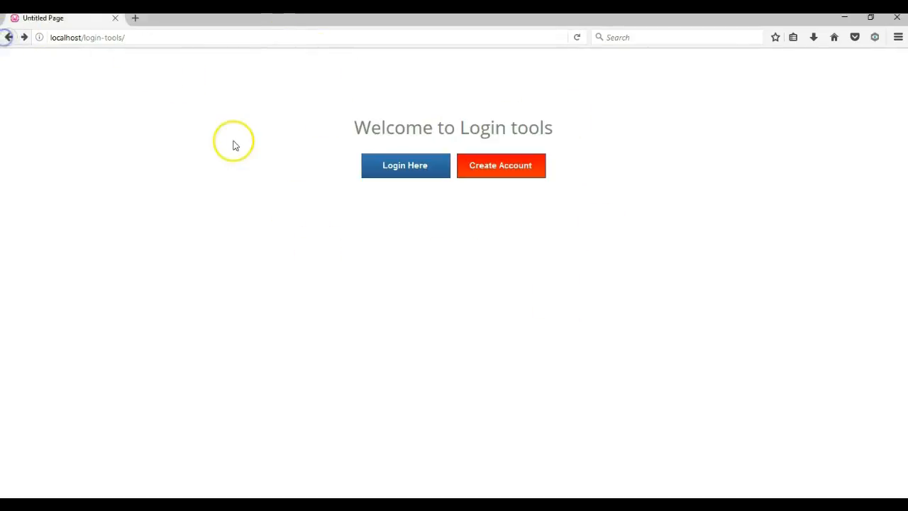
left_click(489, 170)
Step: Enter the full name, user name 'admin' and a password on the signup form
left_click(451, 180)
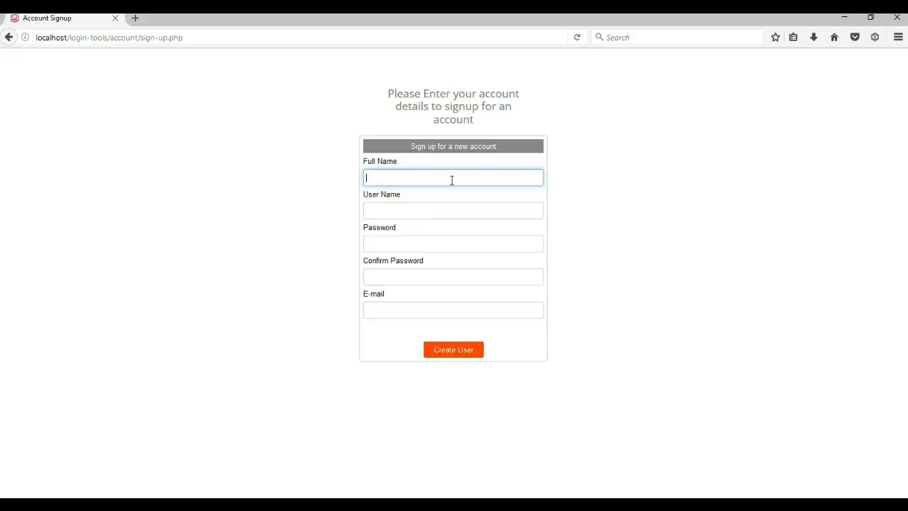
type("de")
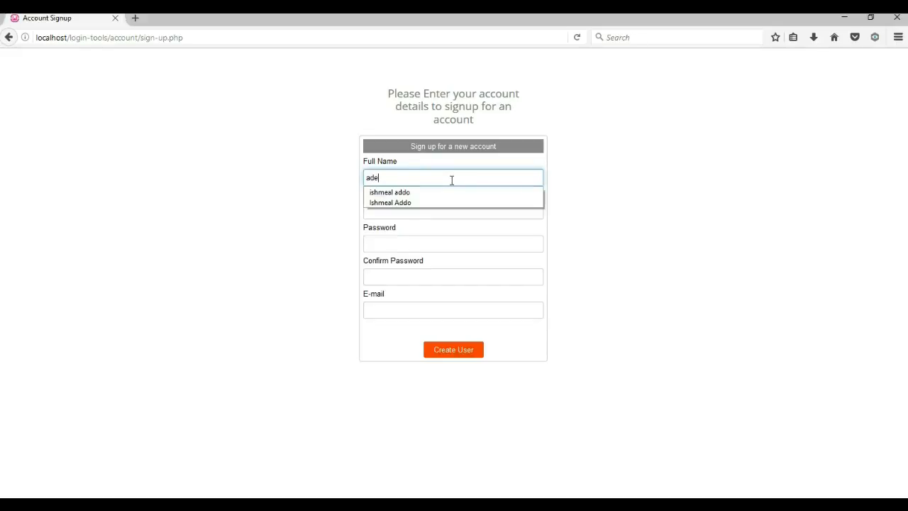
key("Tab")
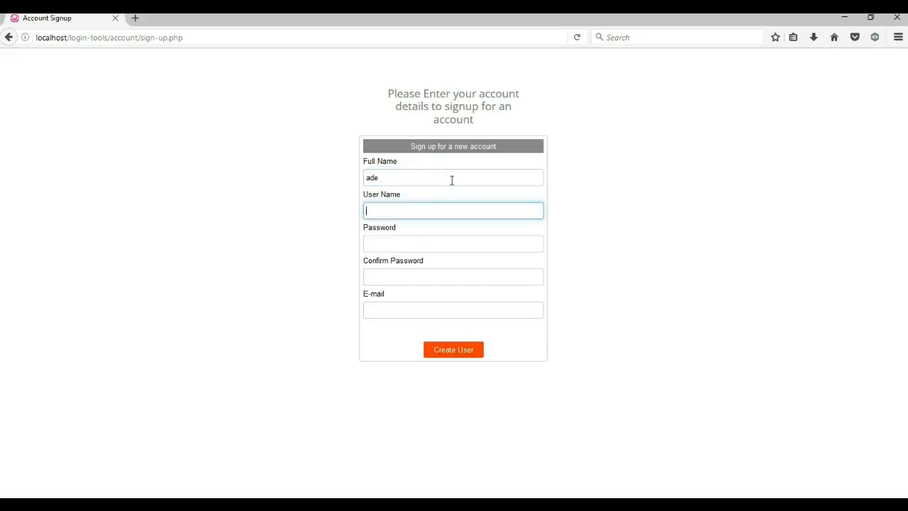
type("admin")
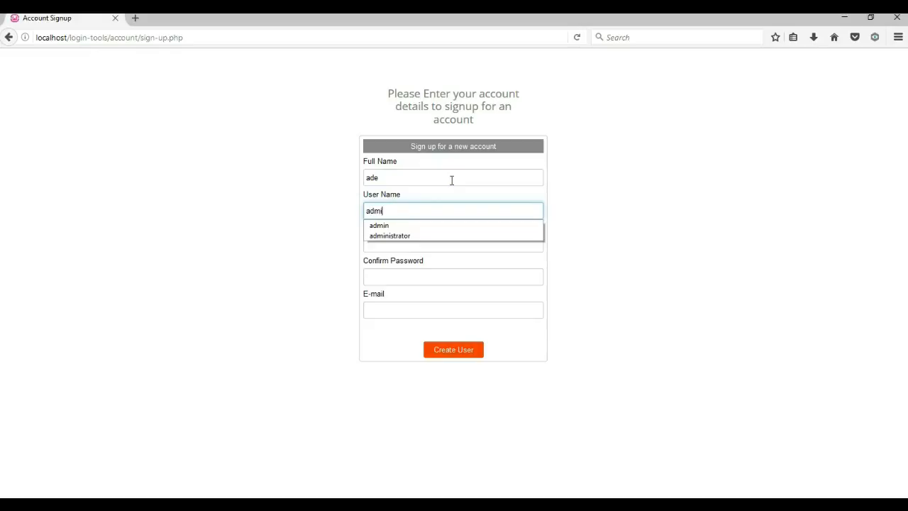
key("Tab")
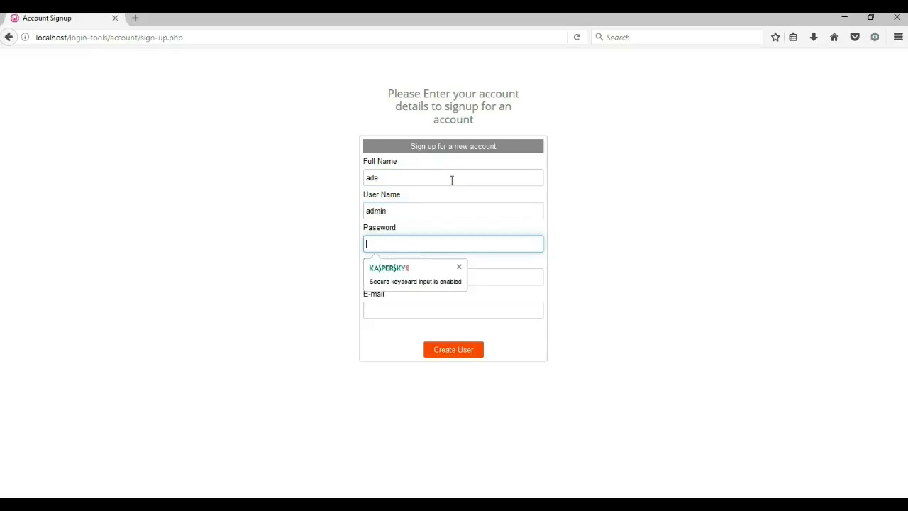
type("•••••")
Step: Confirm the password, fill in the e-mail address, and submit with Create User
key("Tab")
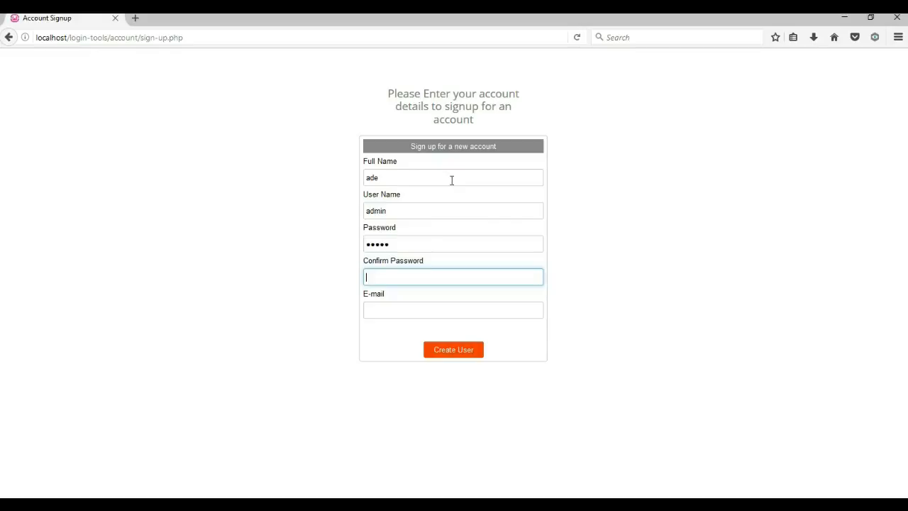
type("•••••")
key("Tab")
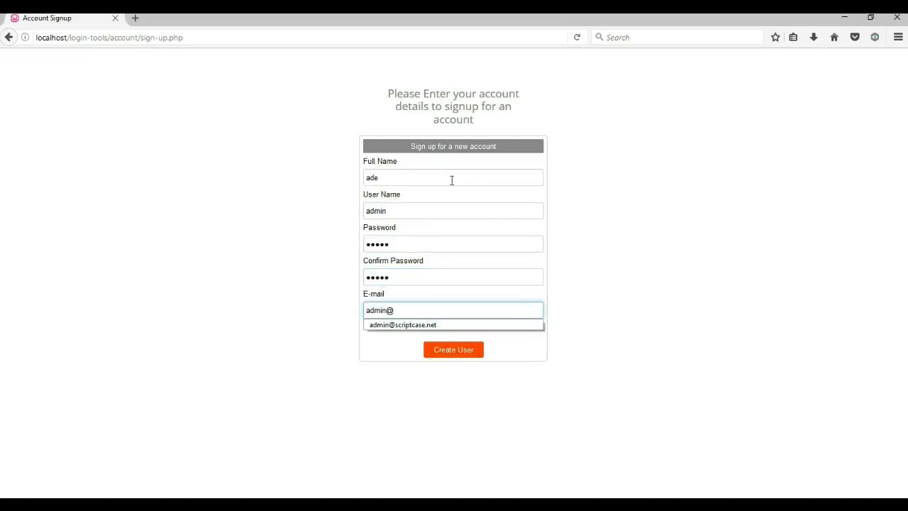
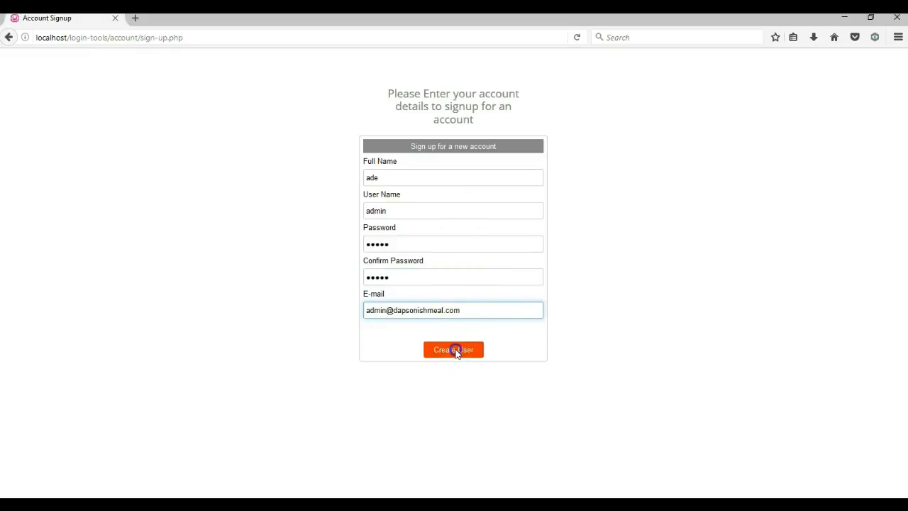
left_click(456, 349)
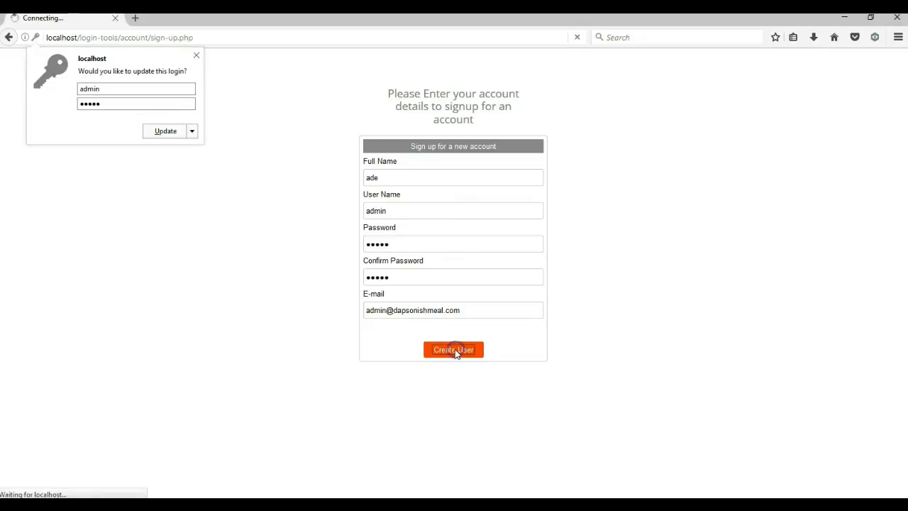
Step: Dismiss the save-login prompt and navigate back and forward to the login page
left_click(196, 57)
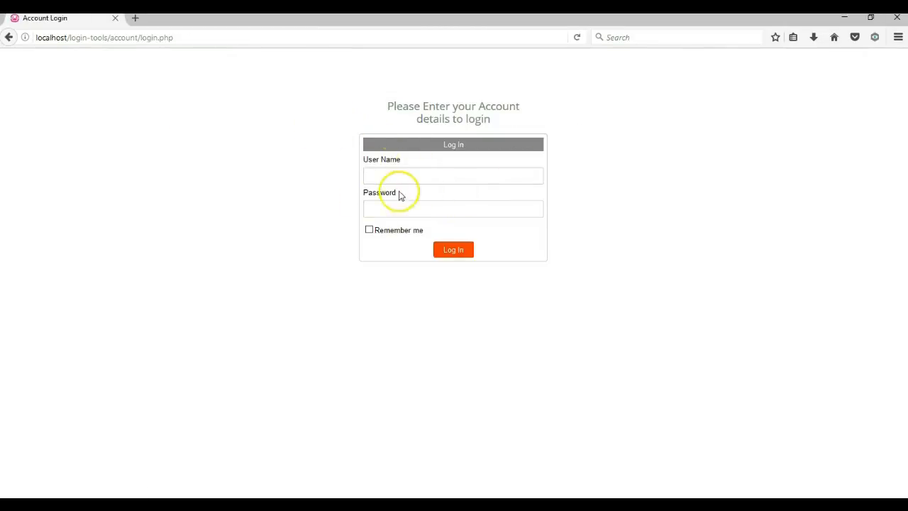
left_click(9, 37)
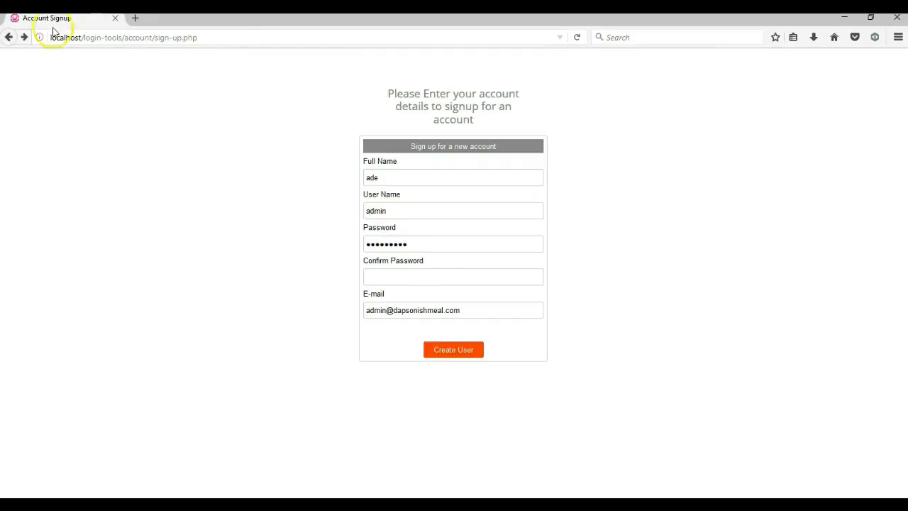
left_click(23, 38)
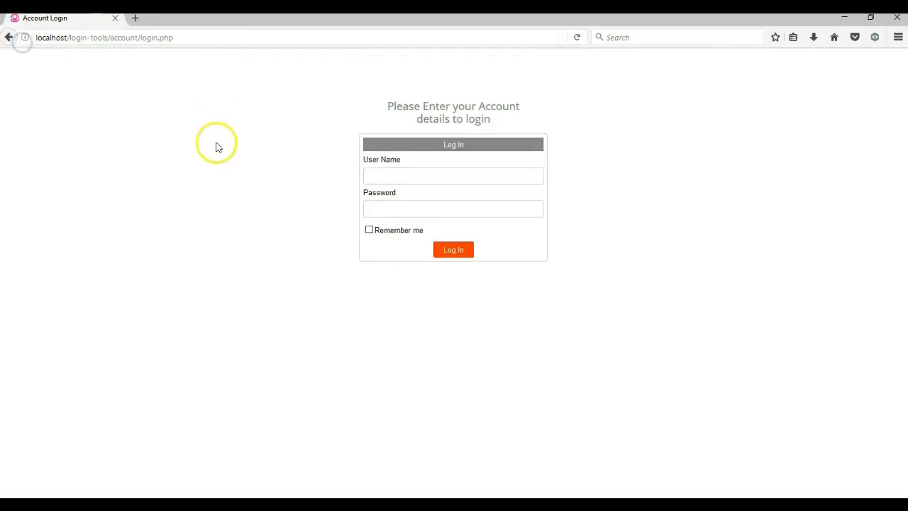
Step: Log in with user name 'admin' and the account password
left_click(376, 181)
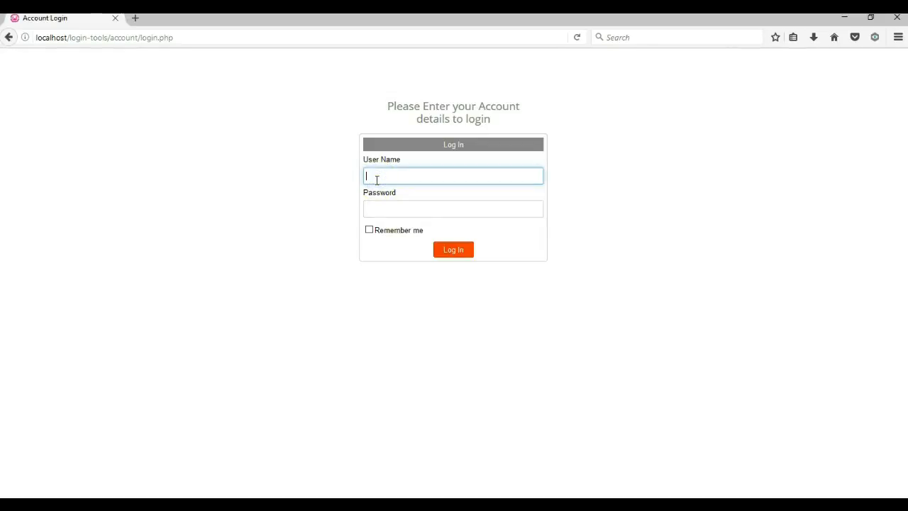
type("a")
key("BackSpace")
type("admin")
key("Tab")
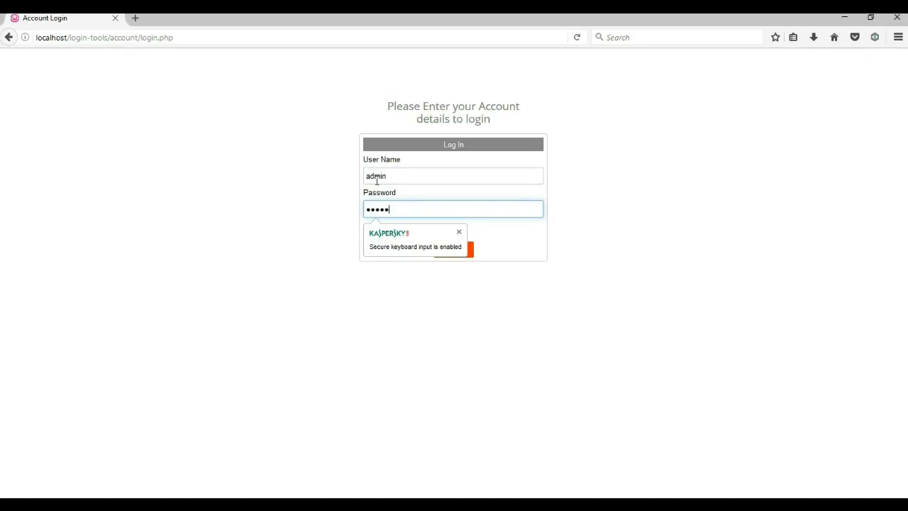
key("Return")
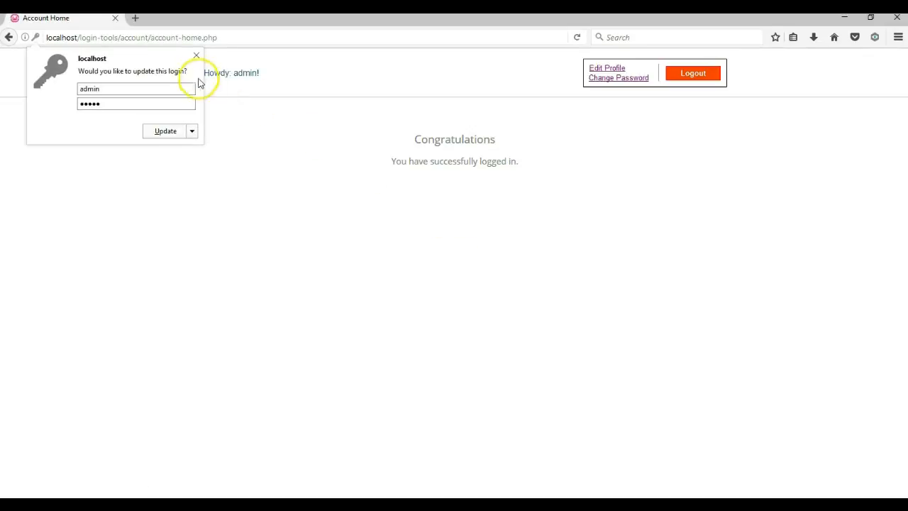
Step: Dismiss the update-login prompt and view the Edit Profile page
left_click(196, 56)
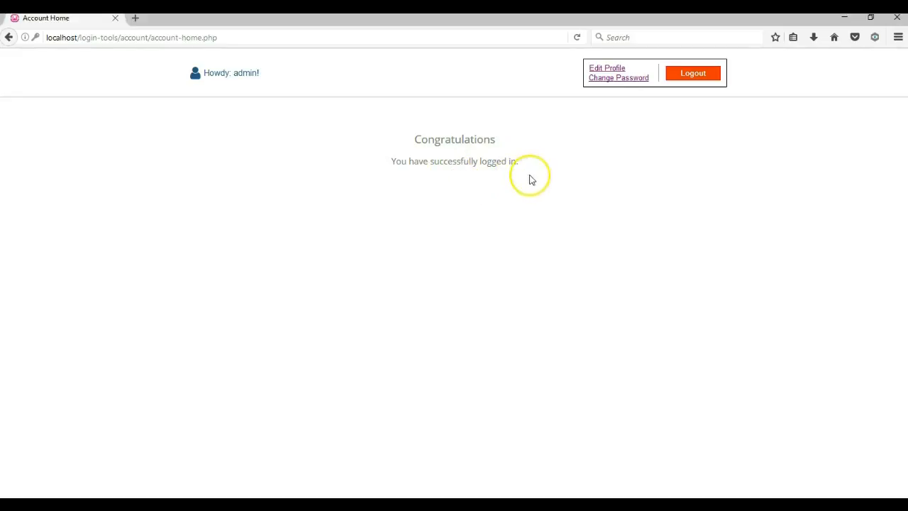
left_click(607, 69)
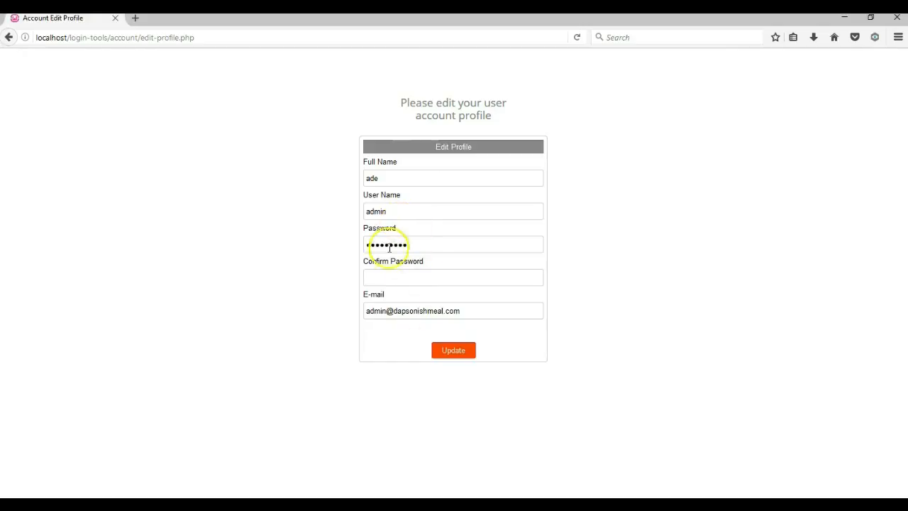
left_click(9, 39)
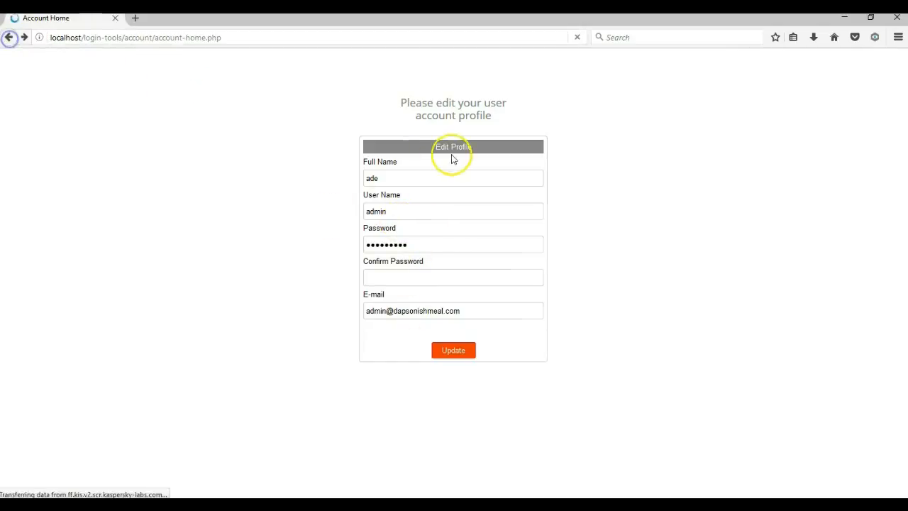
Step: View the Change Password page, then log out of the account
left_click(619, 78)
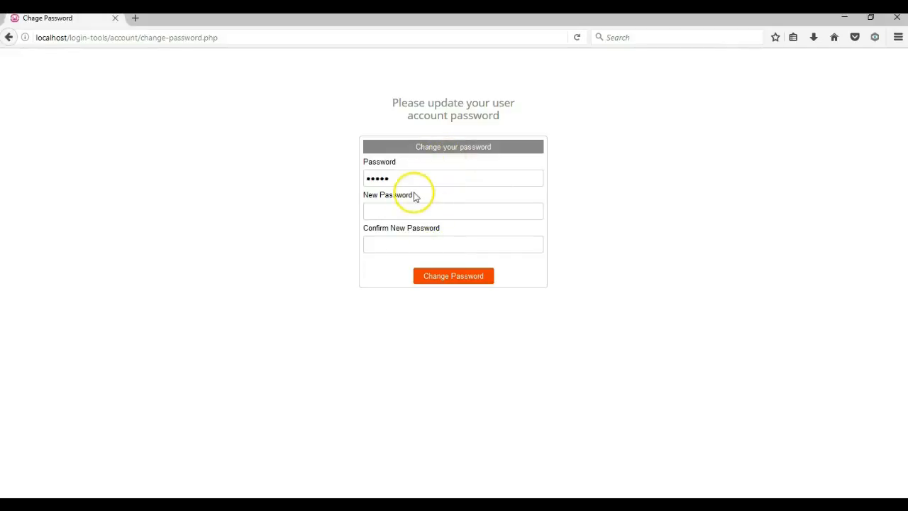
left_click(10, 37)
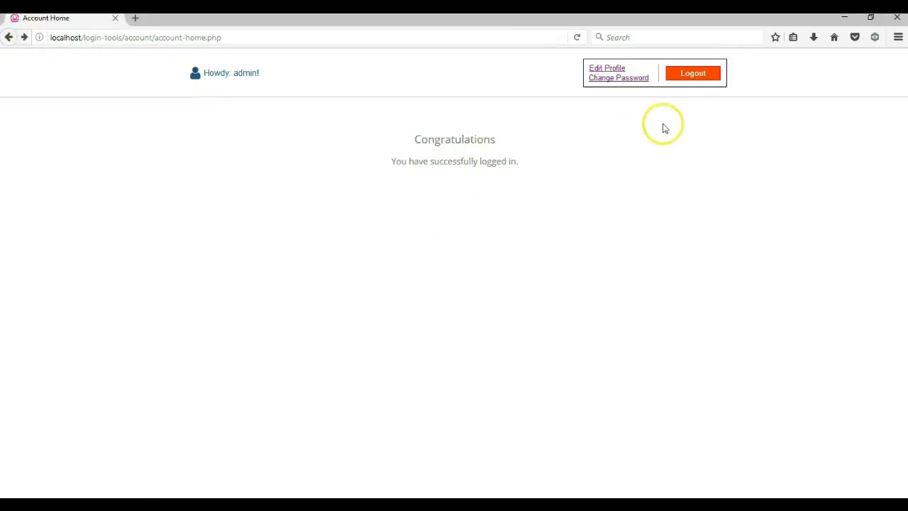
left_click(689, 76)
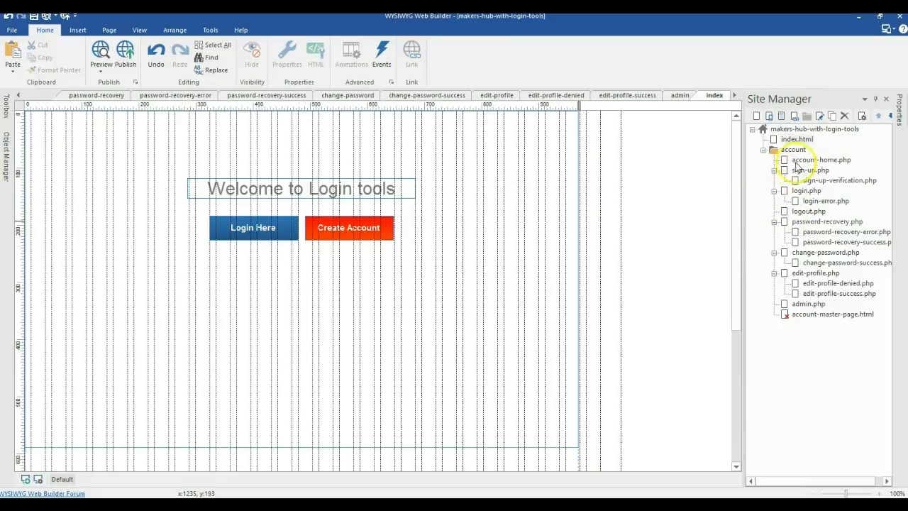
Step: Check the layer properties and open account-home, sign-up, verification, login, login-error, logout and password-recovery pages
double_click(502, 249)
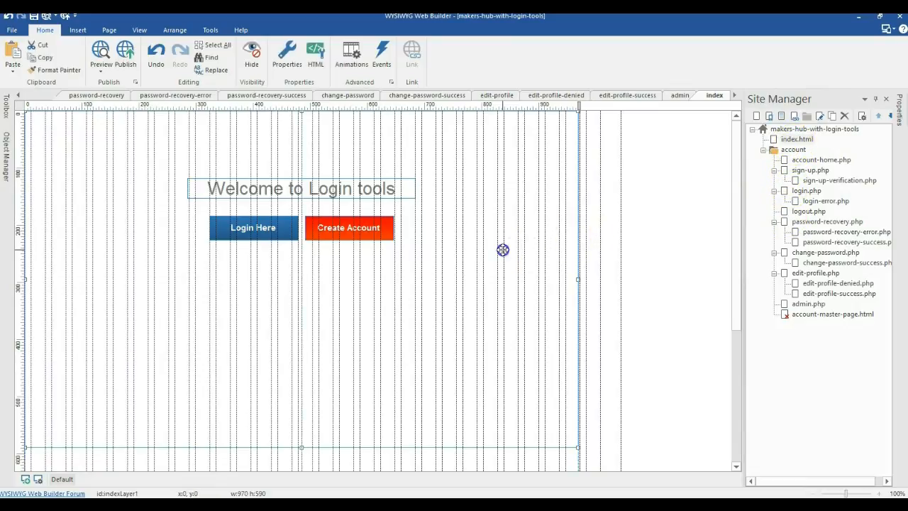
left_click(587, 122)
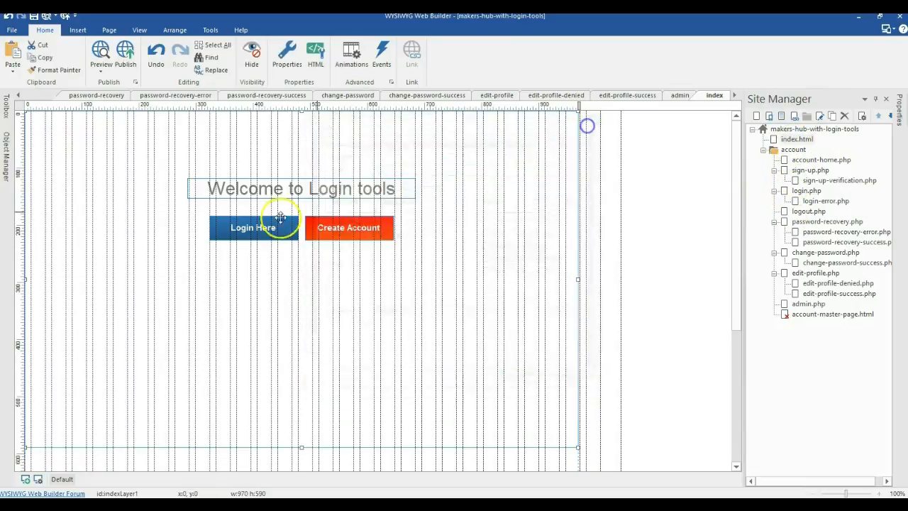
double_click(801, 160)
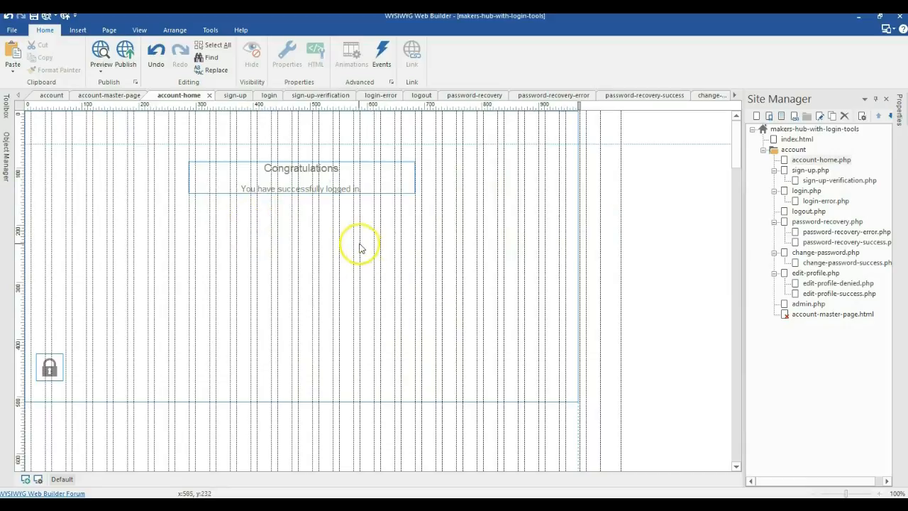
double_click(823, 171)
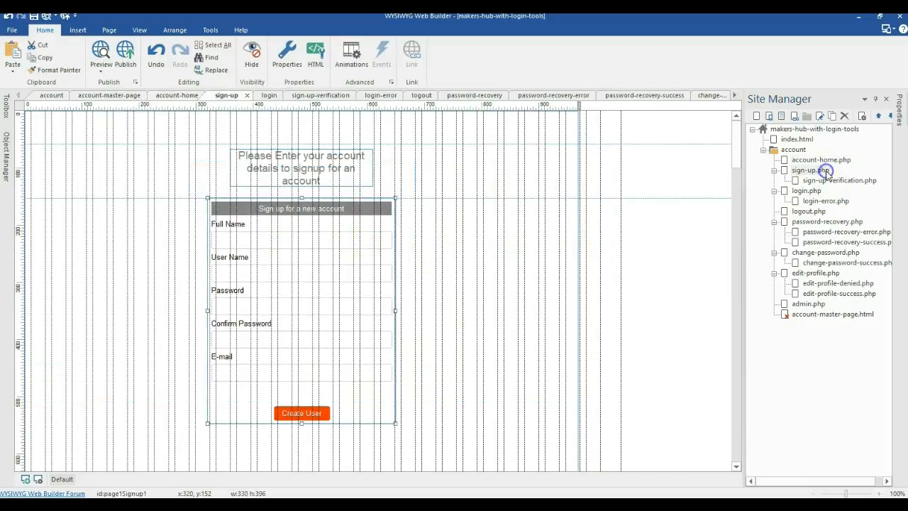
double_click(812, 182)
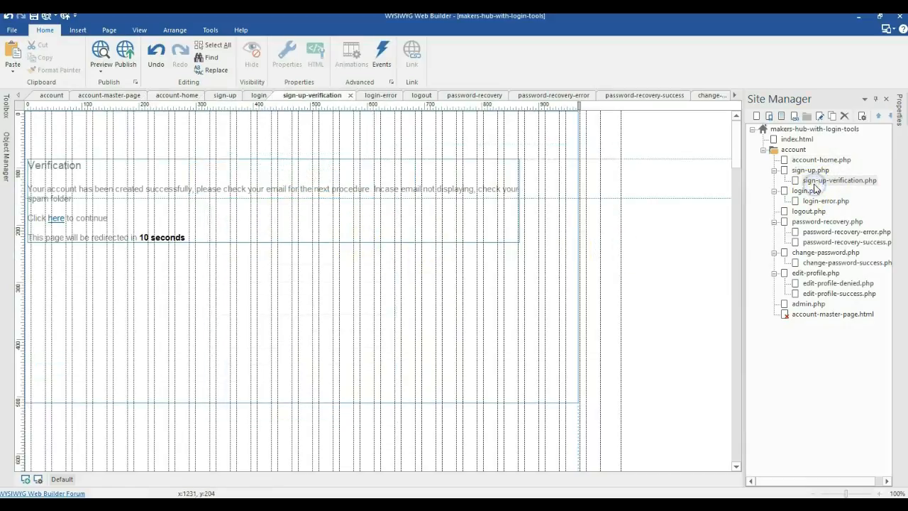
double_click(807, 192)
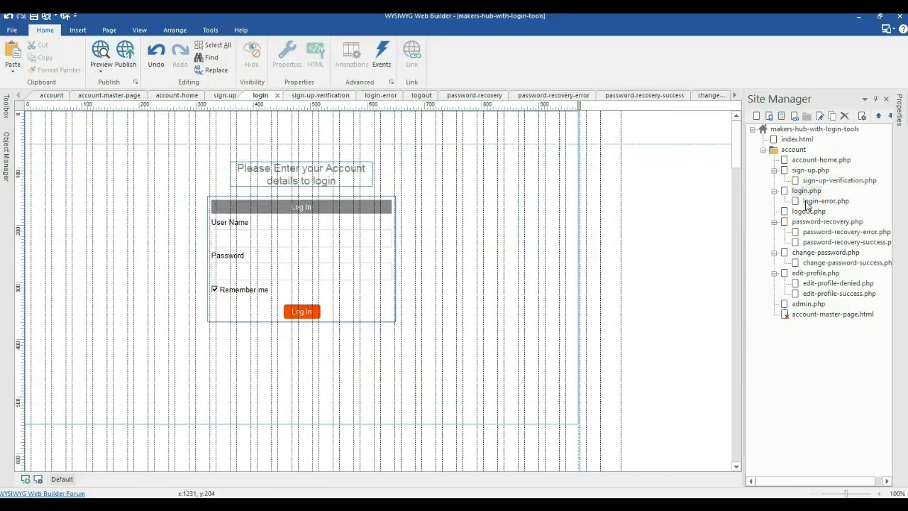
double_click(807, 202)
double_click(806, 212)
double_click(806, 222)
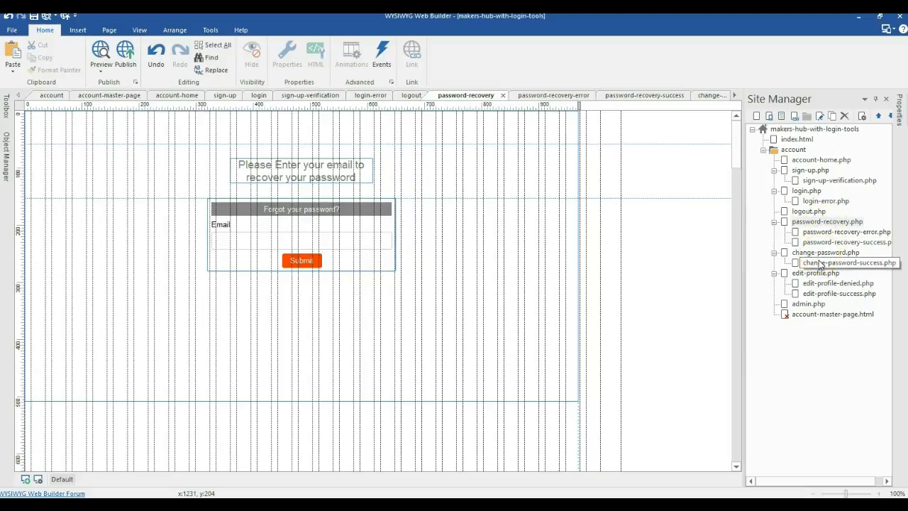
Step: Open the account master page, return to account-home, and cancel renaming the master page
double_click(816, 315)
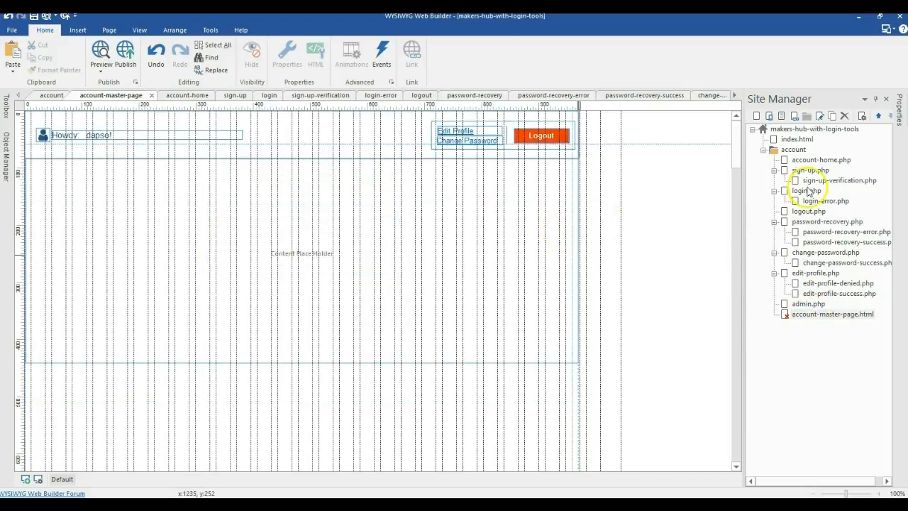
double_click(814, 162)
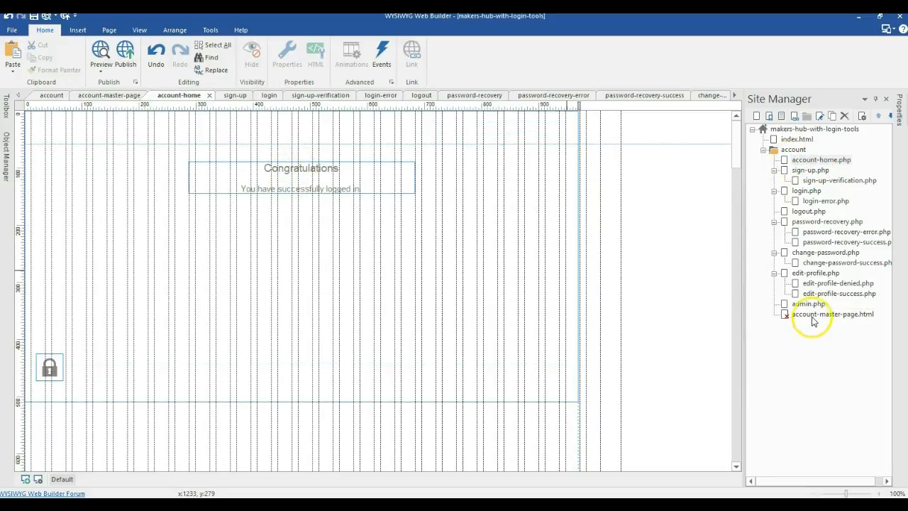
left_click(813, 315)
left_click(812, 315)
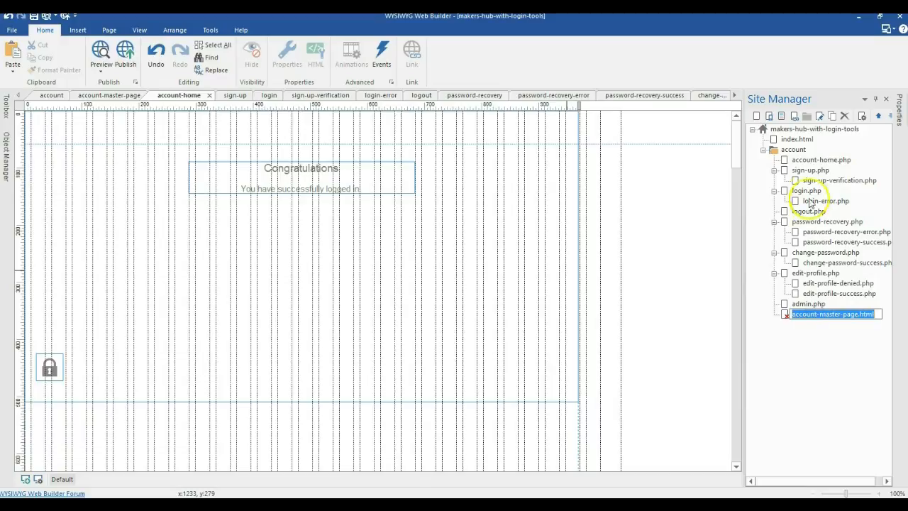
left_click(699, 204)
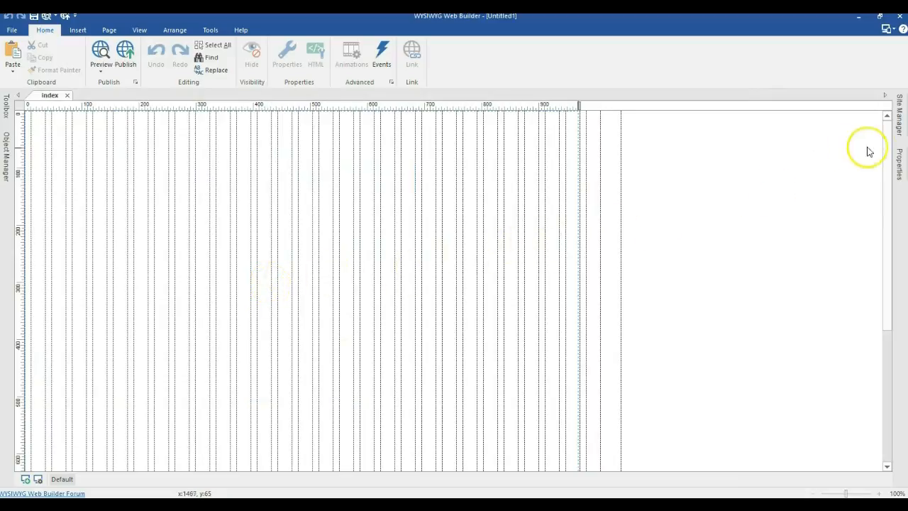
Step: Pin the Site Manager, set the index page alignment to Center horizontally, and search the Toolbox
left_click(901, 129)
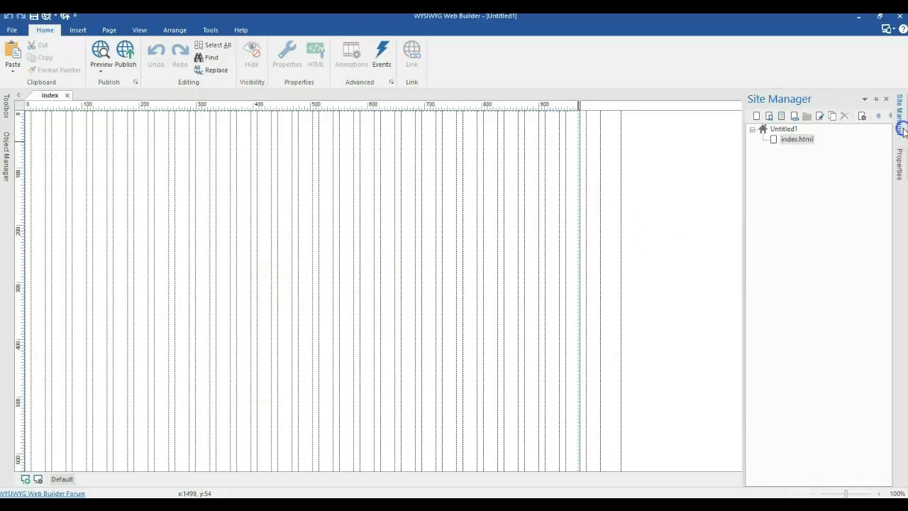
left_click(874, 100)
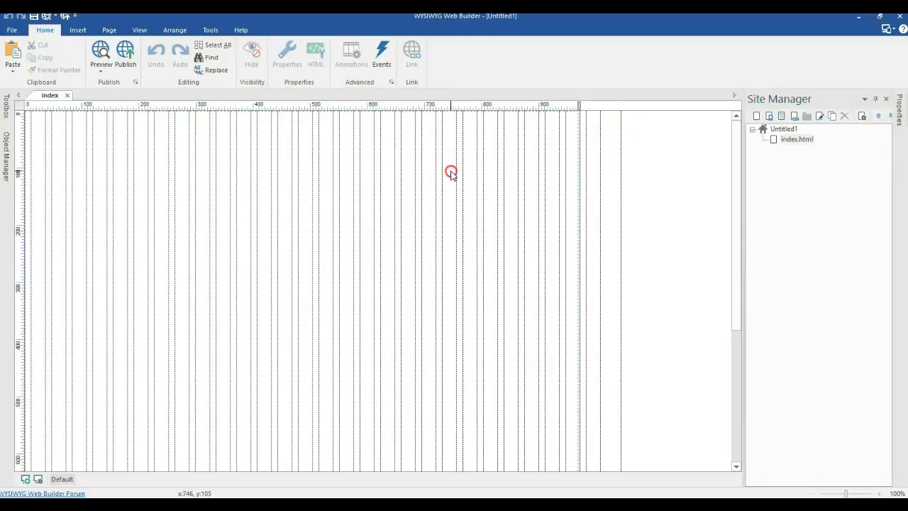
right_click(451, 173)
left_click(463, 320)
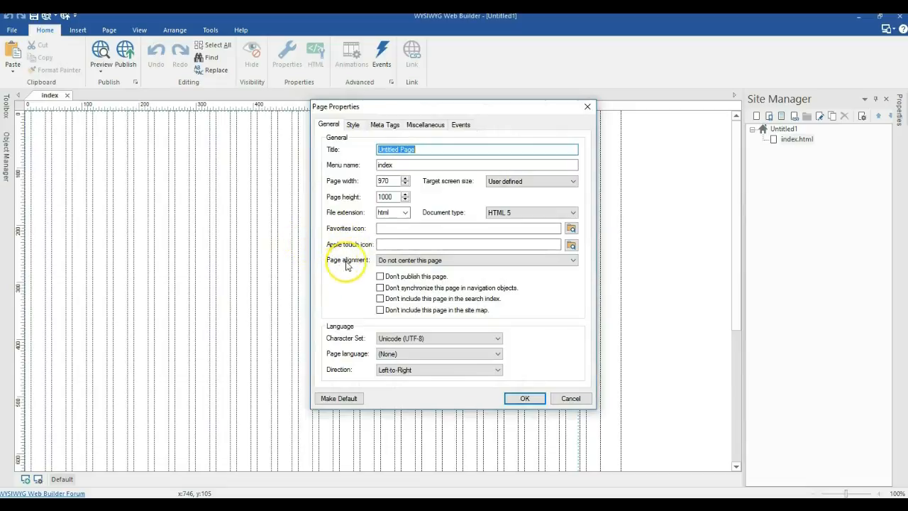
left_click(416, 260)
left_click(411, 273)
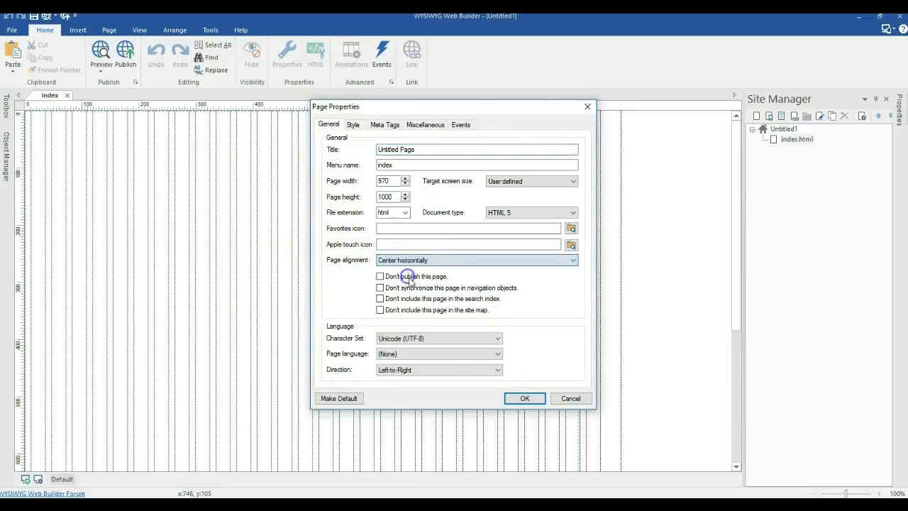
left_click(525, 398)
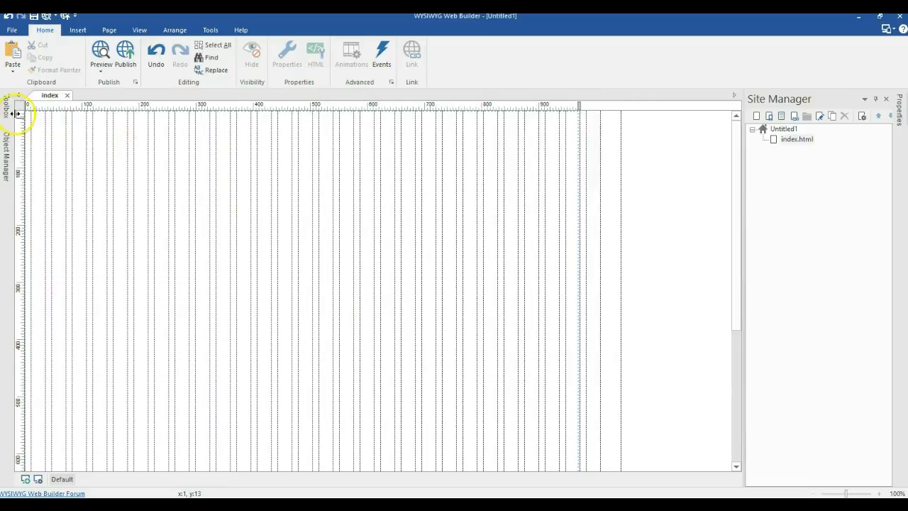
left_click(10, 110)
left_click(93, 116)
Step: Insert a Layer on the index page, moved to the top-left corner and enlarged
type("layer")
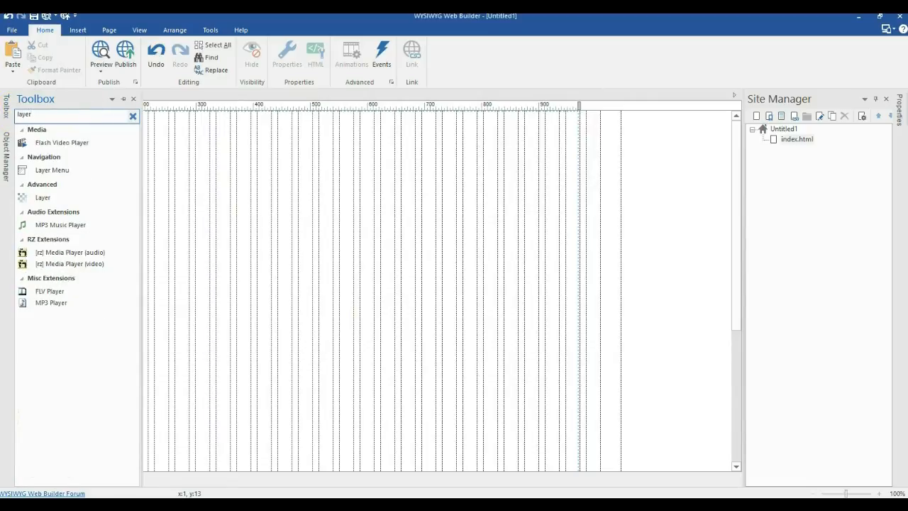
left_click(45, 199)
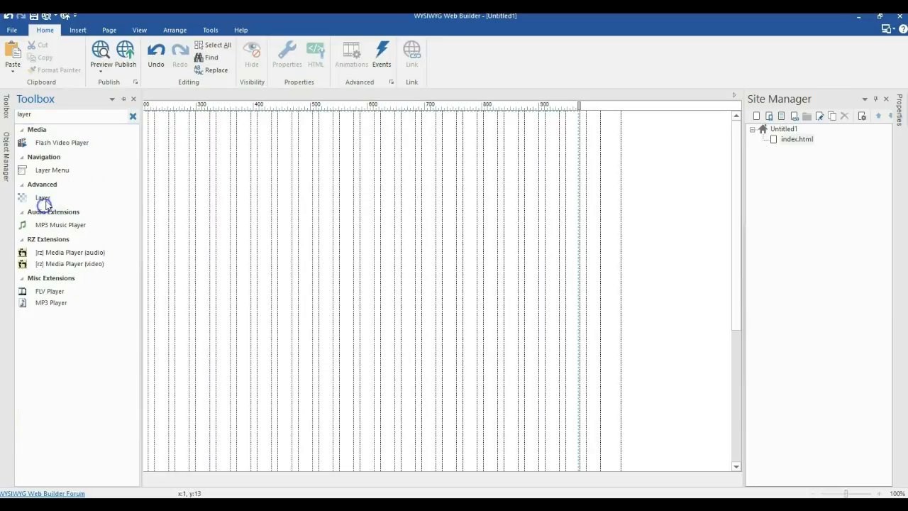
left_click_drag(185, 129, 395, 308)
left_click(538, 273)
left_click_drag(294, 221, 91, 159)
left_click_drag(235, 290, 532, 429)
Step: Give the layer Border Style None with width 0 and stretch it to full page width
double_click(399, 299)
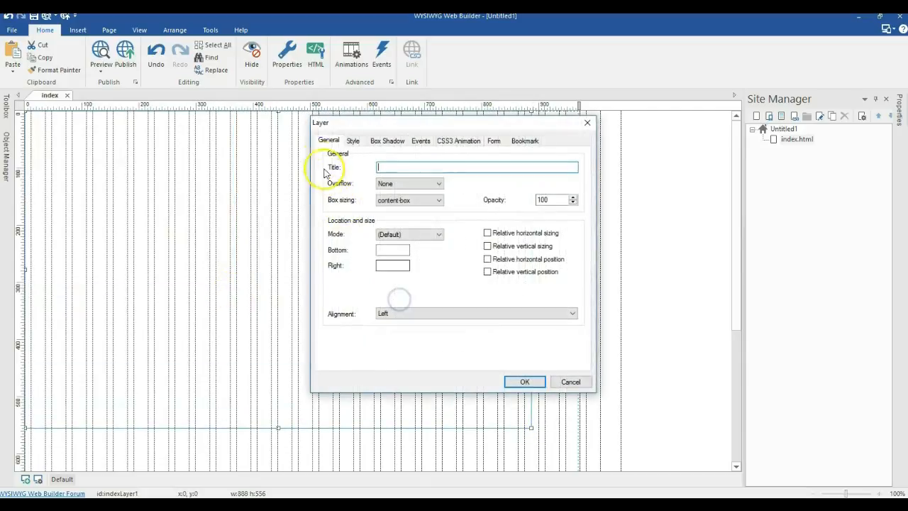
left_click(349, 139)
left_click(407, 285)
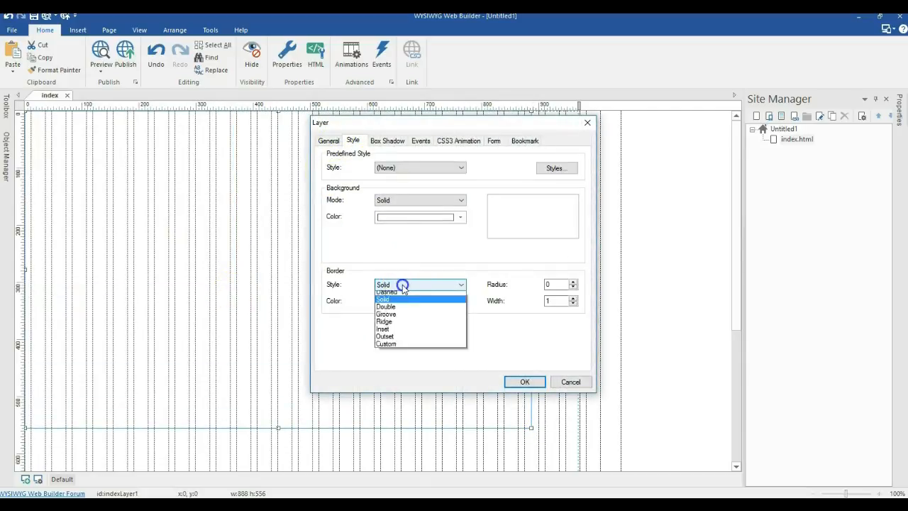
left_click(387, 295)
left_click(573, 303)
left_click(524, 381)
left_click_drag(456, 290, 431, 288)
left_click_drag(531, 427, 578, 456)
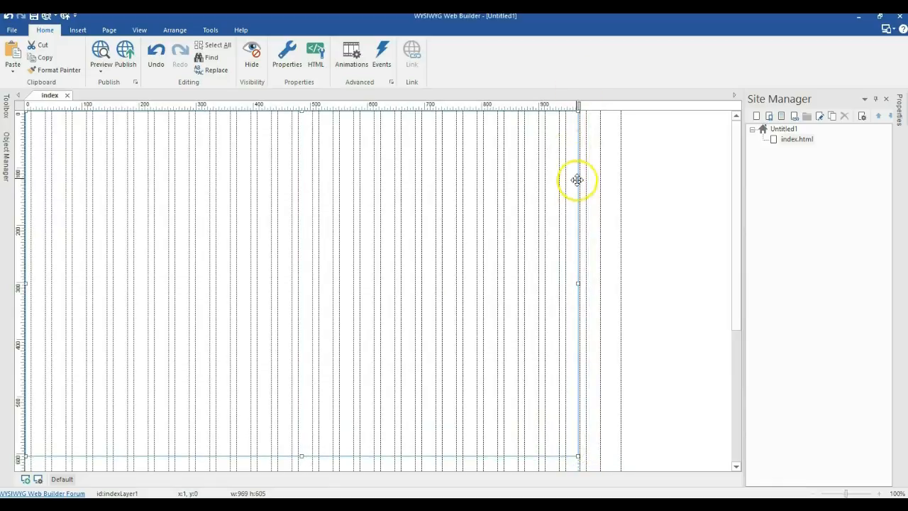
left_click(624, 201)
left_click(510, 228)
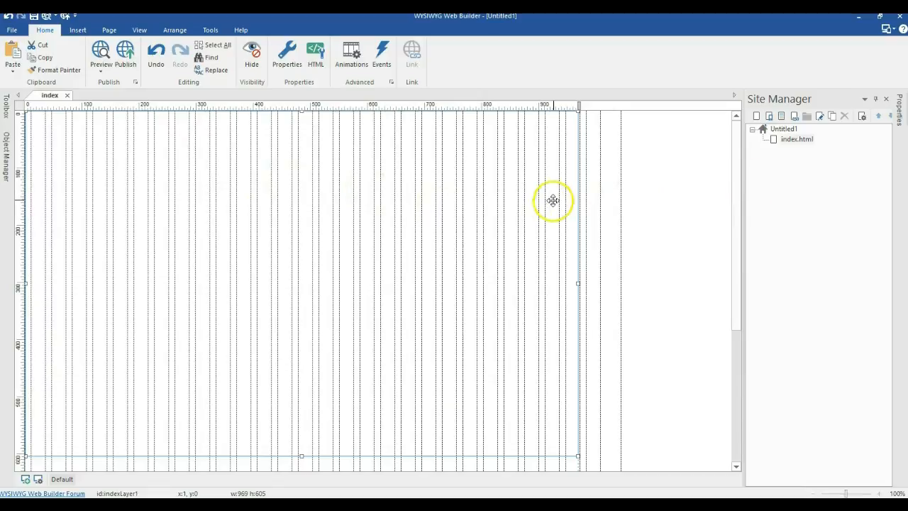
Step: Clone the index page and rename the copy account-home
right_click(797, 140)
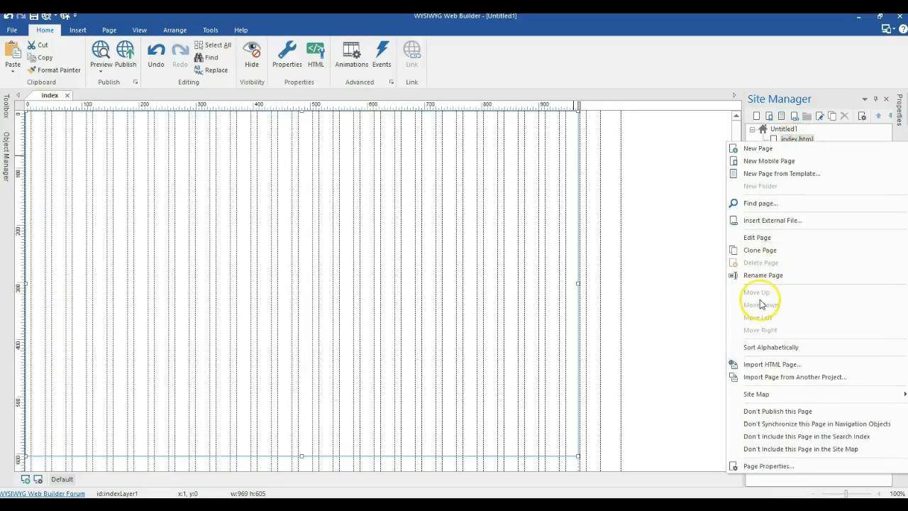
left_click(756, 251)
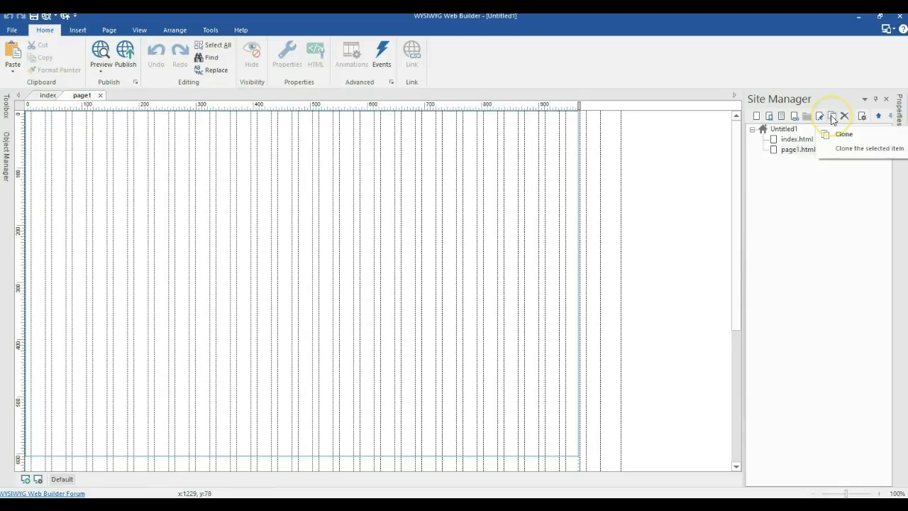
right_click(790, 153)
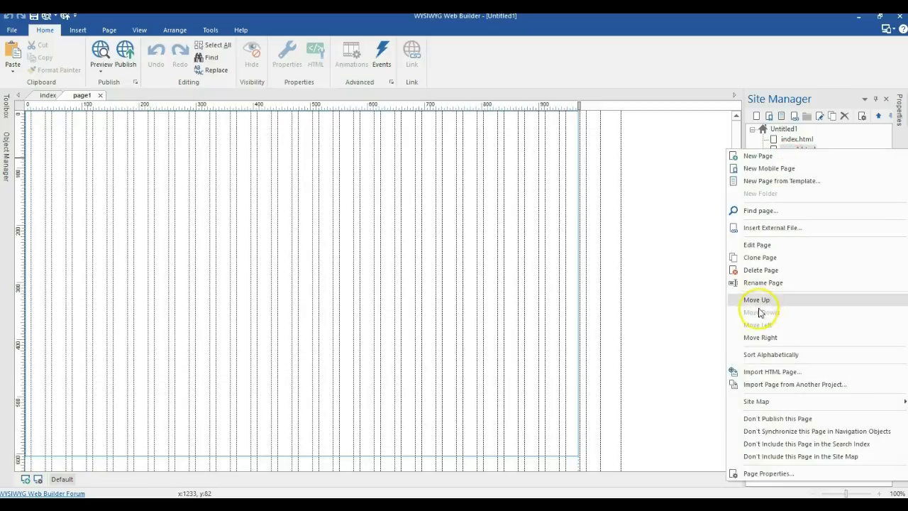
left_click(771, 283)
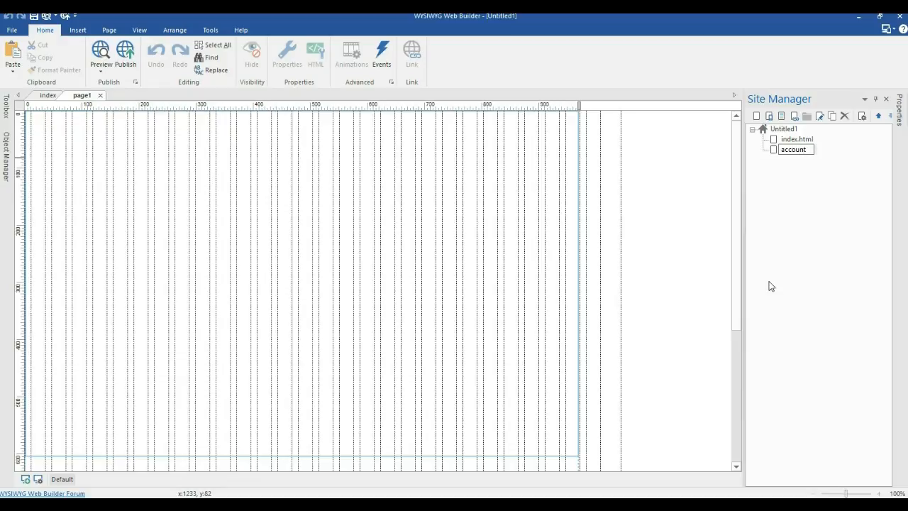
key("Return")
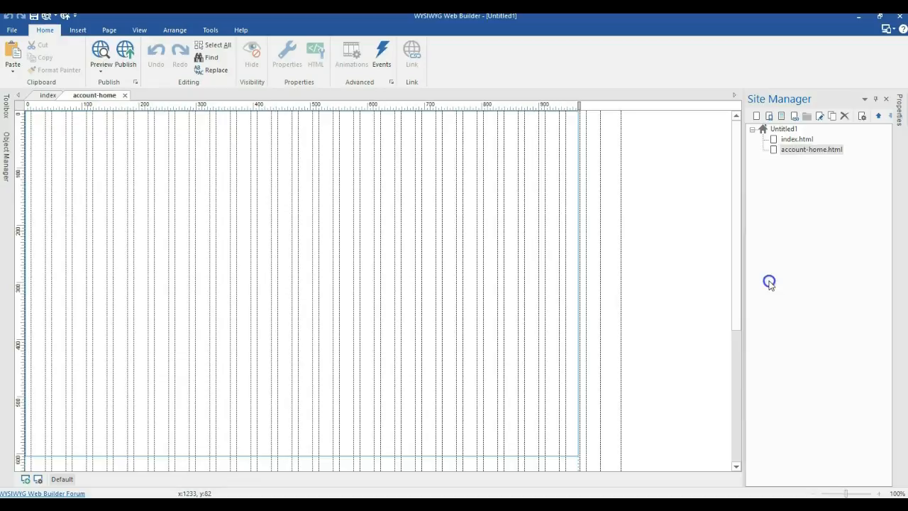
Step: Add a new page named sign-up, then add another blank page
left_click(831, 116)
left_click(802, 162)
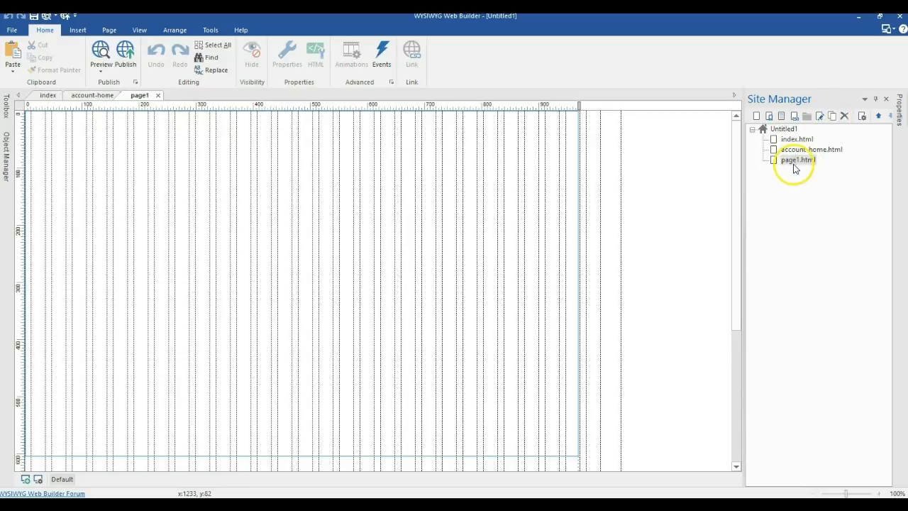
right_click(797, 163)
left_click(768, 294)
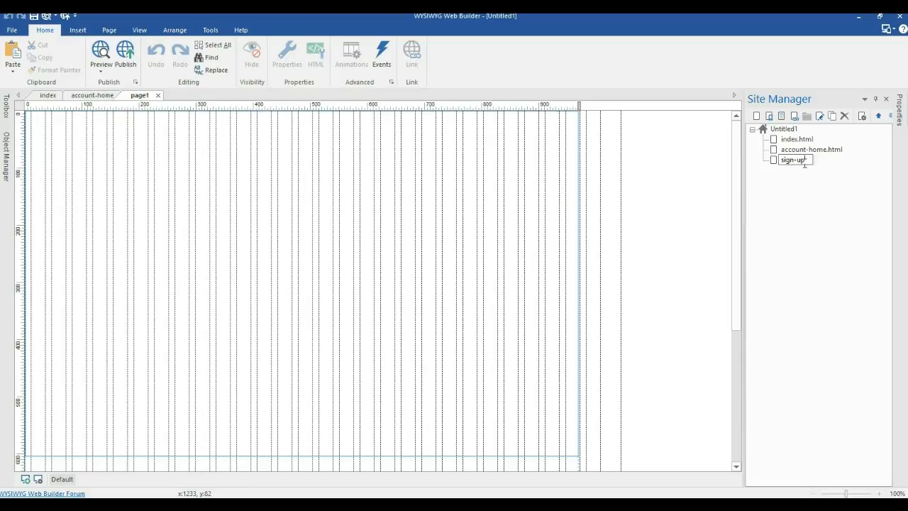
key("Return")
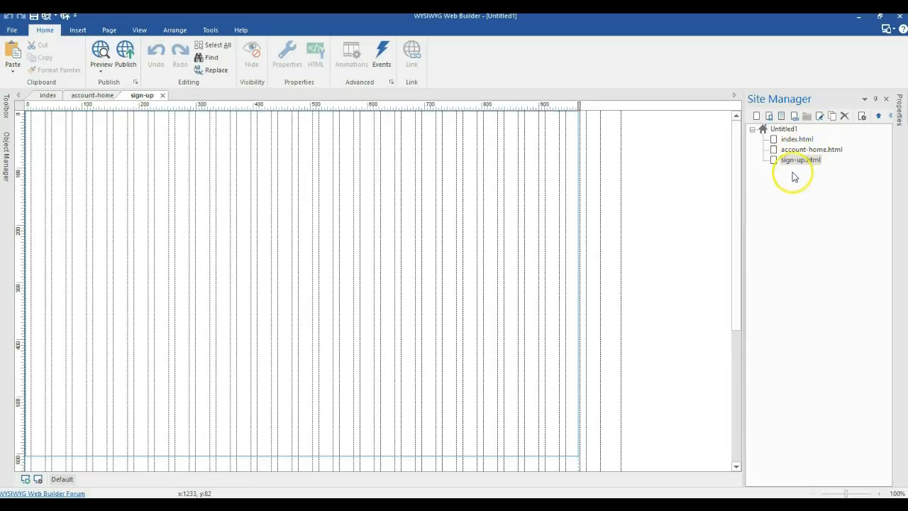
left_click(834, 119)
Step: Rename the new page to login and add a logout page
right_click(790, 170)
left_click(773, 144)
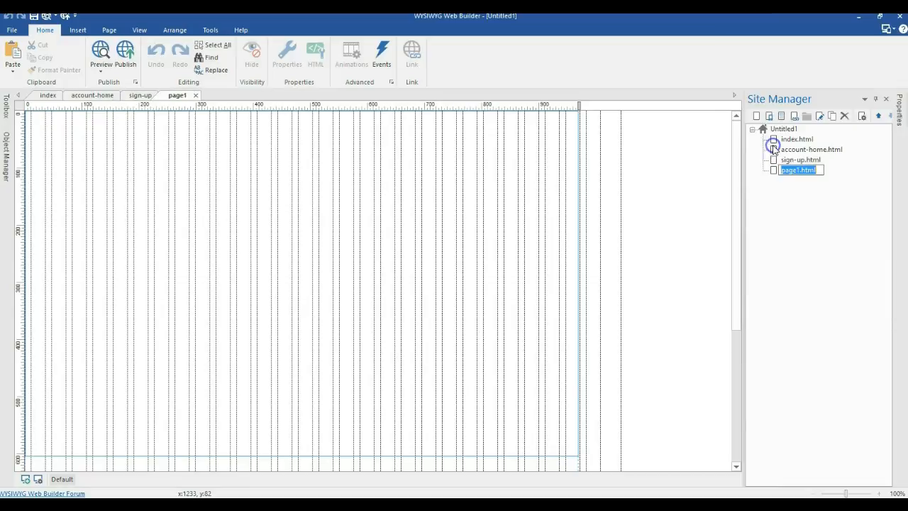
type("login")
left_click(806, 216)
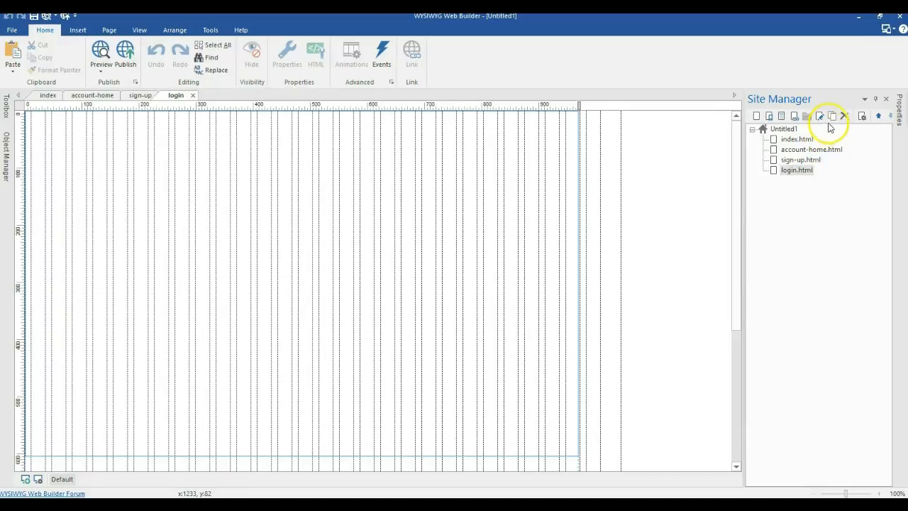
left_click(832, 119)
right_click(792, 180)
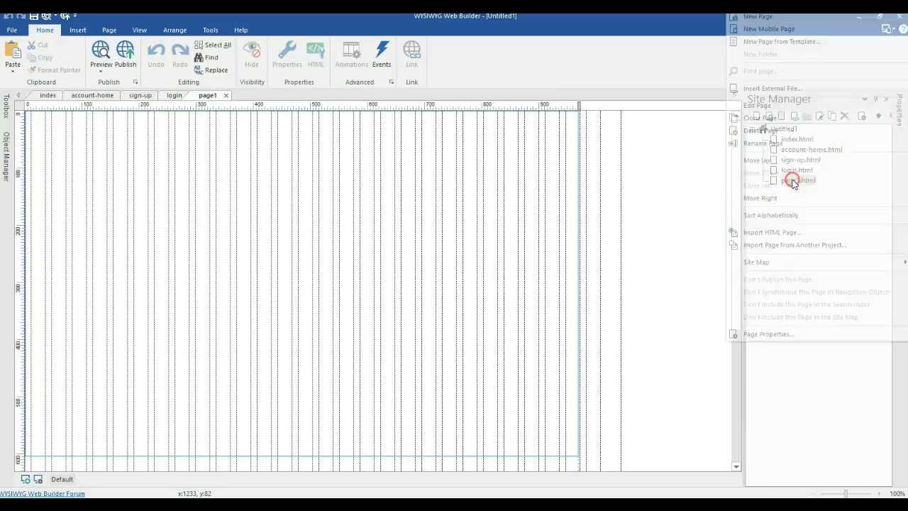
left_click(780, 148)
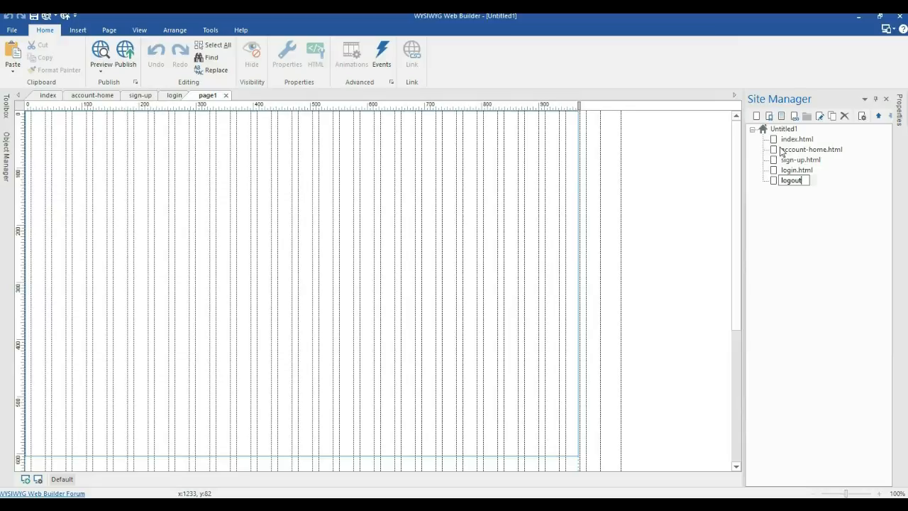
left_click(825, 240)
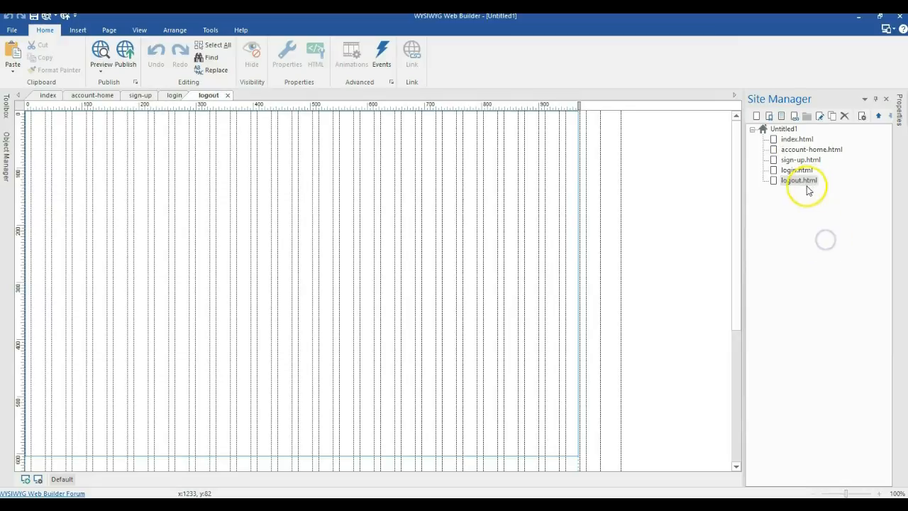
Step: Add pages named password-recovery and edit-profile
left_click(832, 116)
right_click(800, 192)
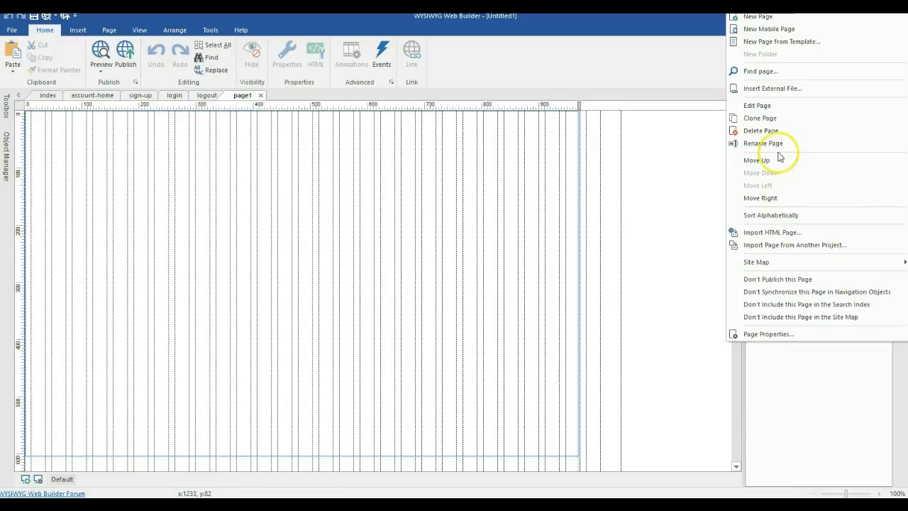
left_click(763, 143)
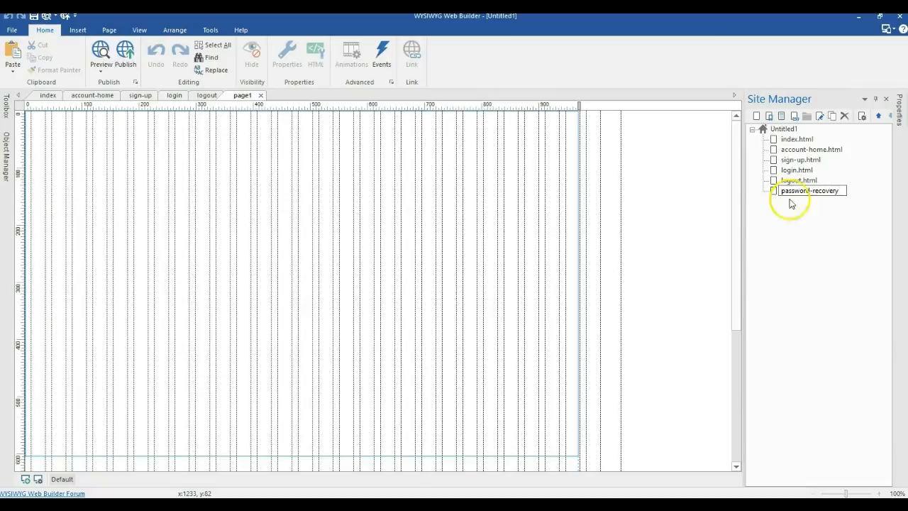
key("Return")
left_click(832, 117)
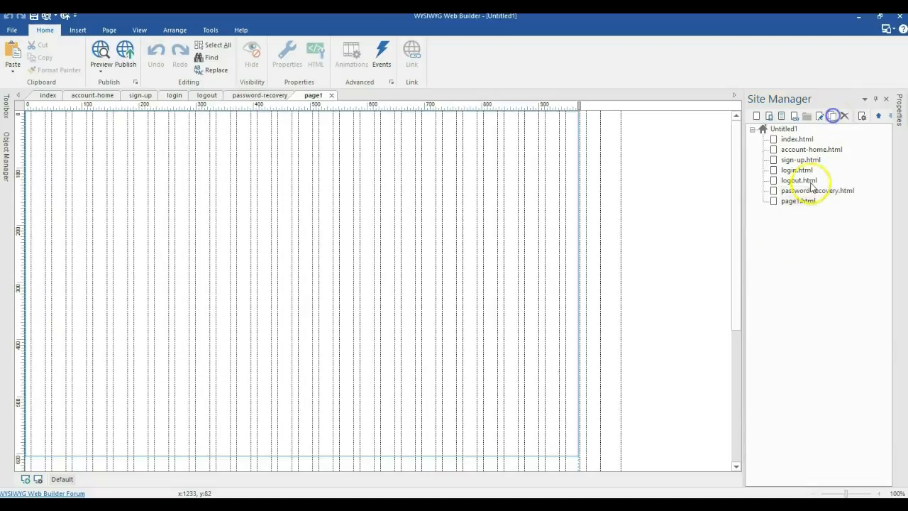
right_click(802, 201)
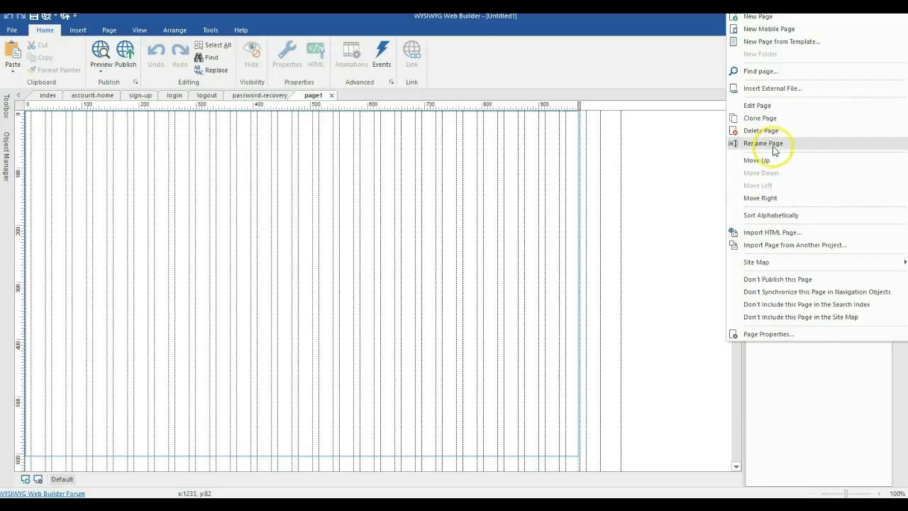
left_click(774, 144)
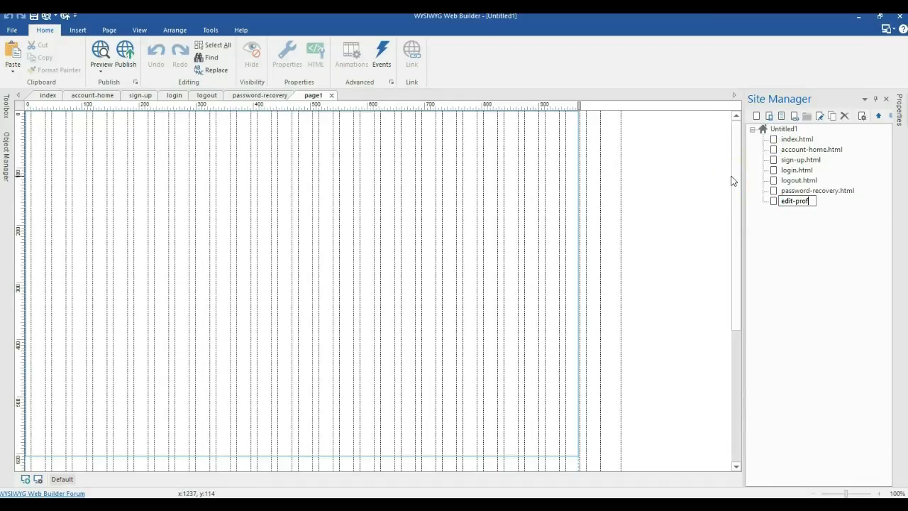
left_click(801, 247)
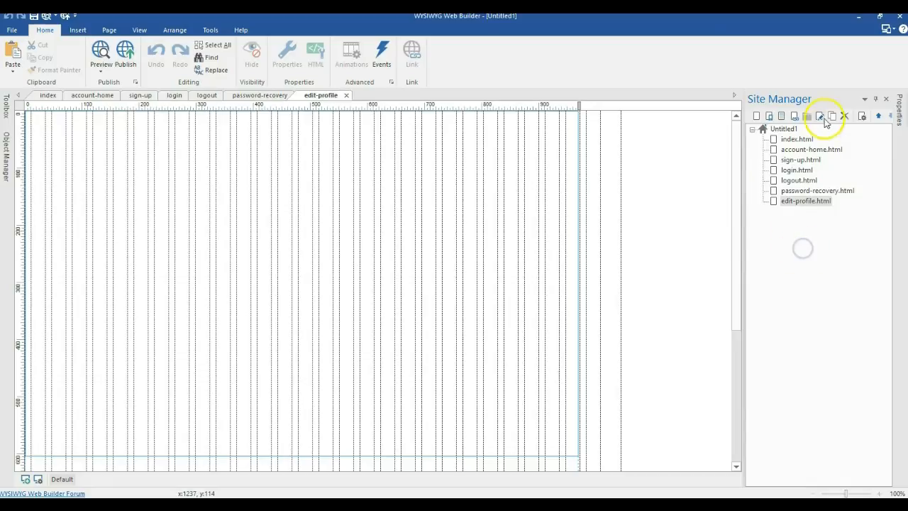
Step: Add pages named change-password and admin
left_click(832, 116)
right_click(788, 211)
left_click(770, 144)
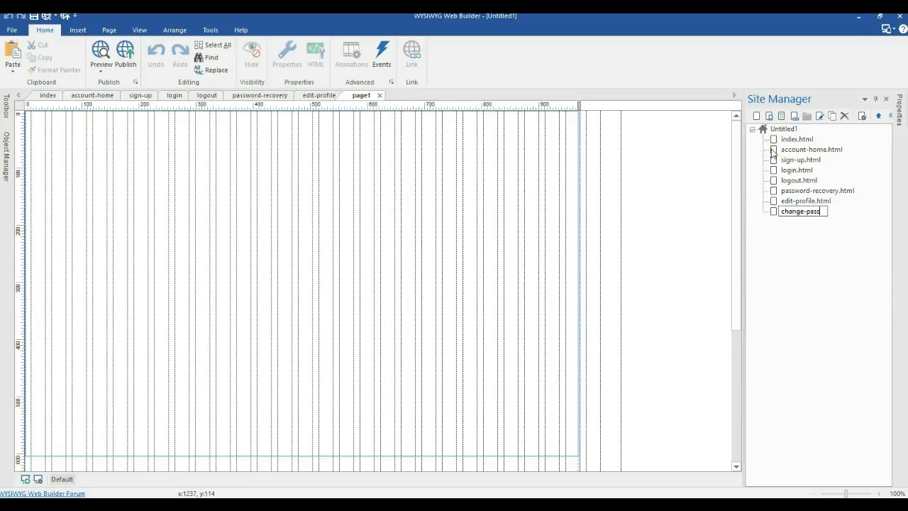
type("change-password")
key("Return")
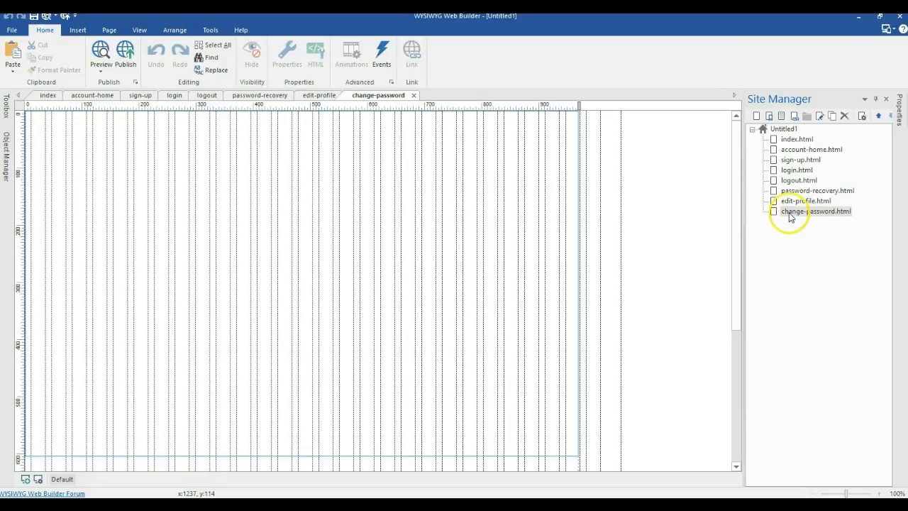
left_click(832, 116)
right_click(809, 222)
left_click(787, 143)
type("admin")
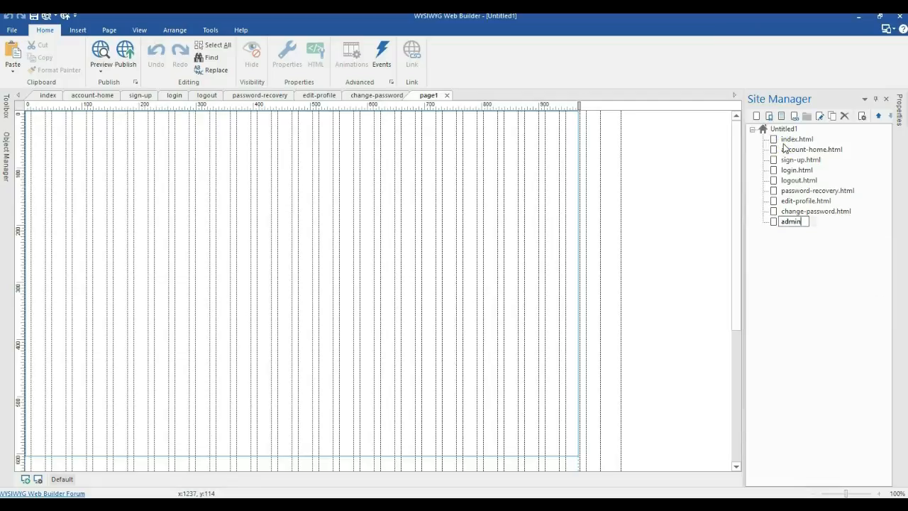
key("Return")
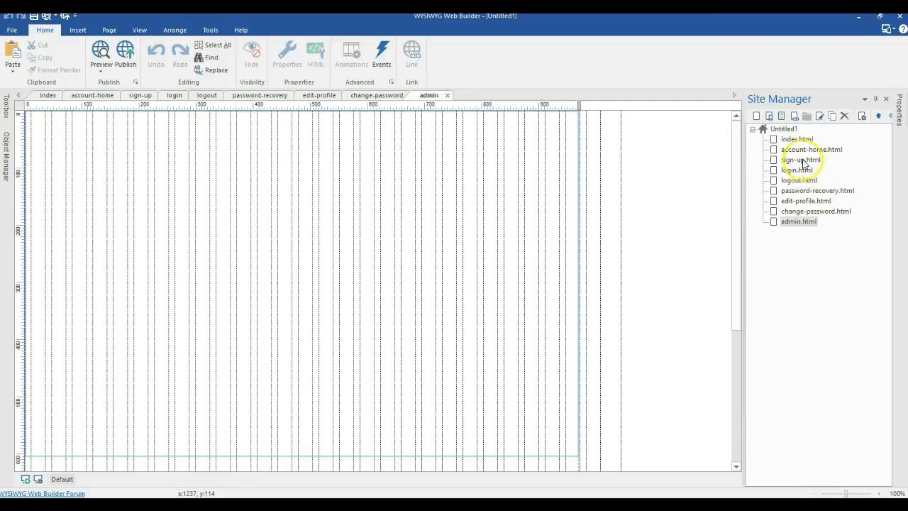
Step: Show the full Toolbox with the search cleared, scrolled down to the Login objects
left_click(7, 108)
left_click(131, 117)
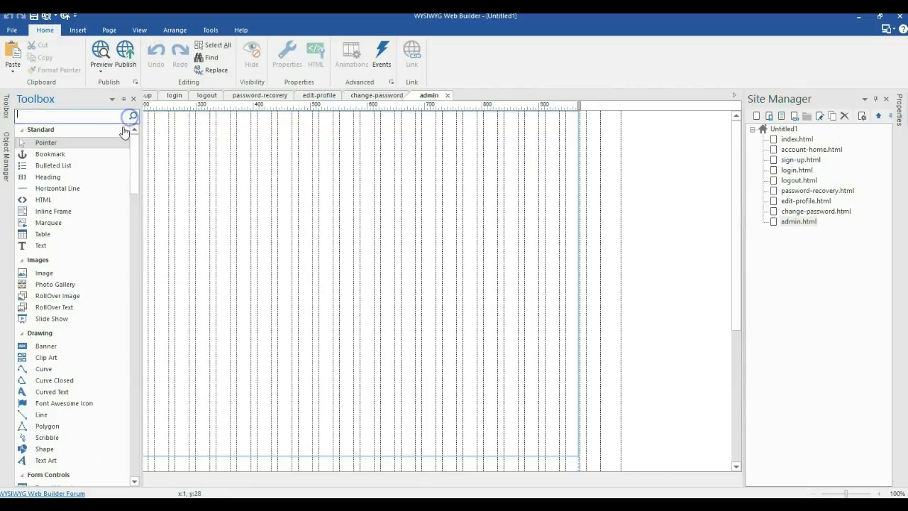
left_click_drag(132, 138, 130, 326)
scroll(90, 215, "down", 1)
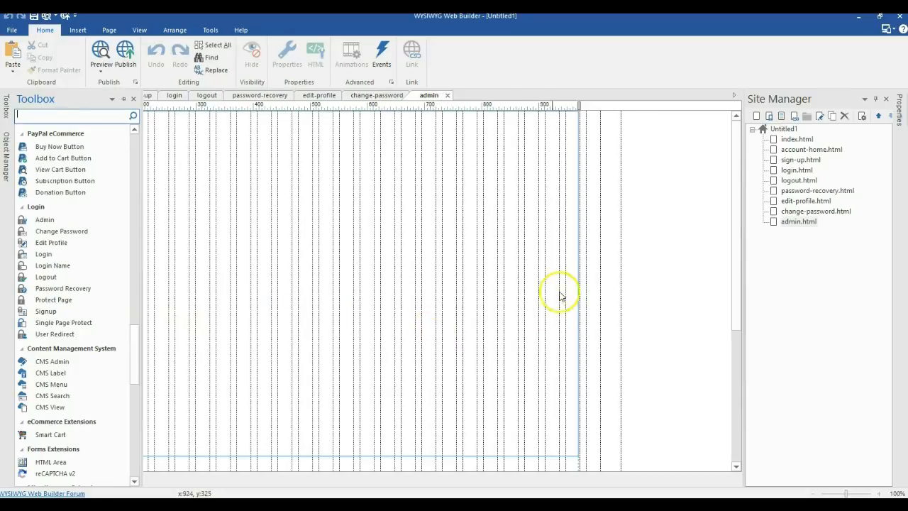
Step: On the index page, paste the 'Welcome to Login tools' heading near the top and centre it horizontally
left_click(789, 150)
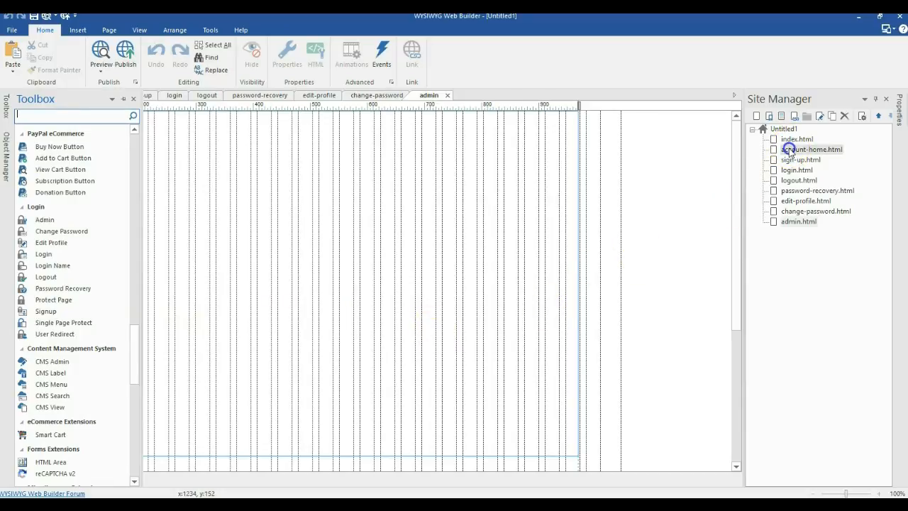
double_click(787, 139)
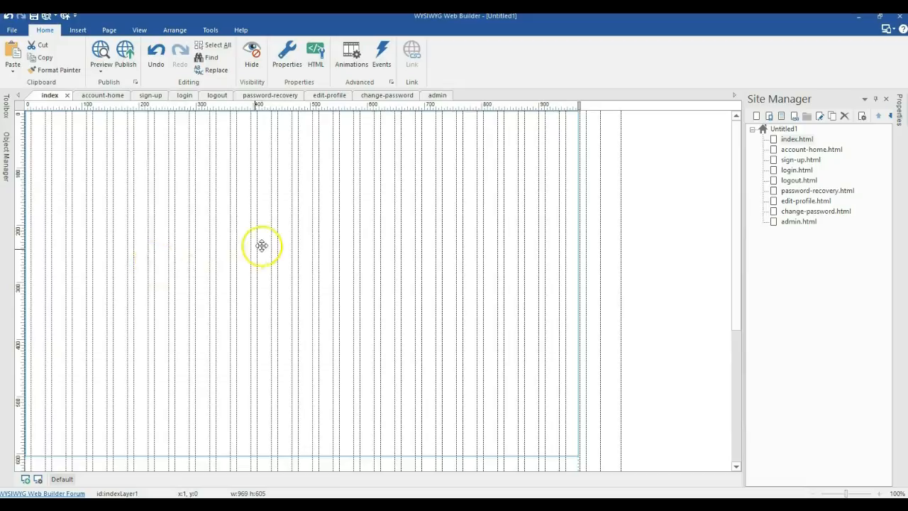
key("ctrl+v")
left_click_drag(341, 264, 265, 197)
right_click(266, 195)
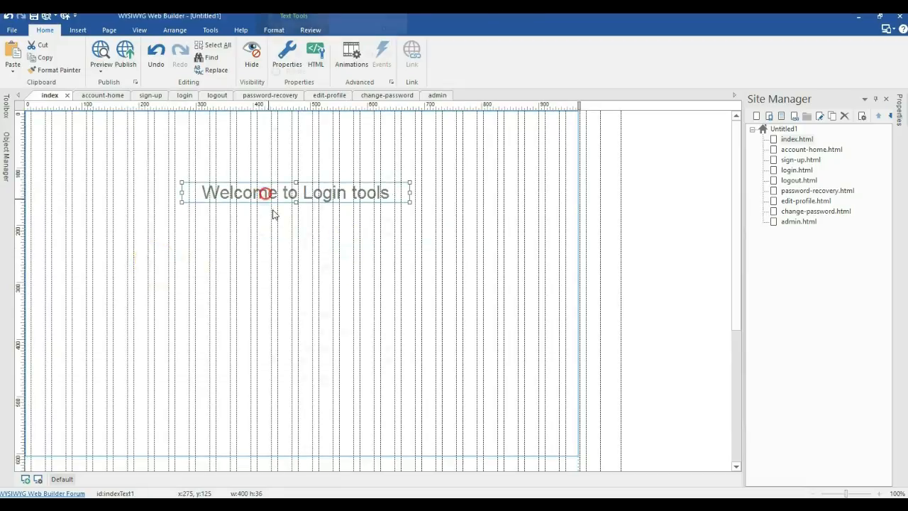
left_click(370, 267)
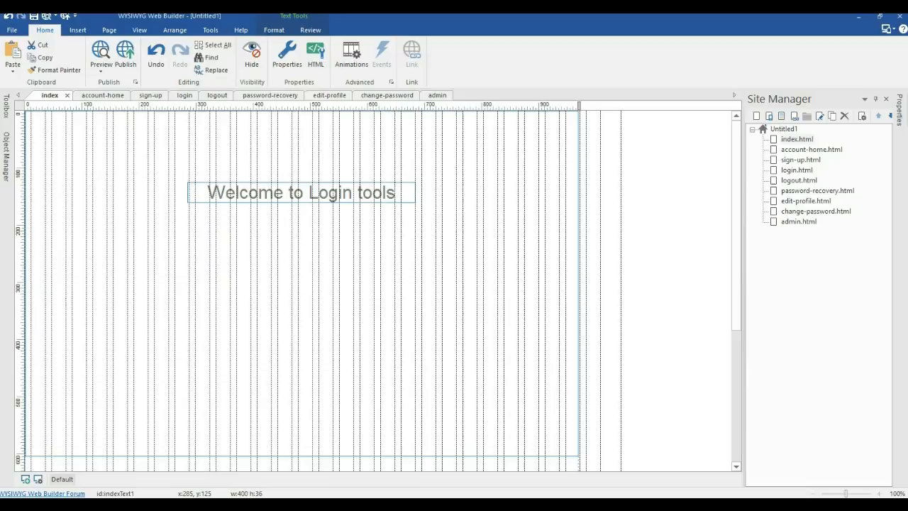
Step: Paste the Login Here and Create Account buttons just below the heading
key("ctrl+v")
left_click_drag(290, 295, 297, 230)
left_click(612, 279)
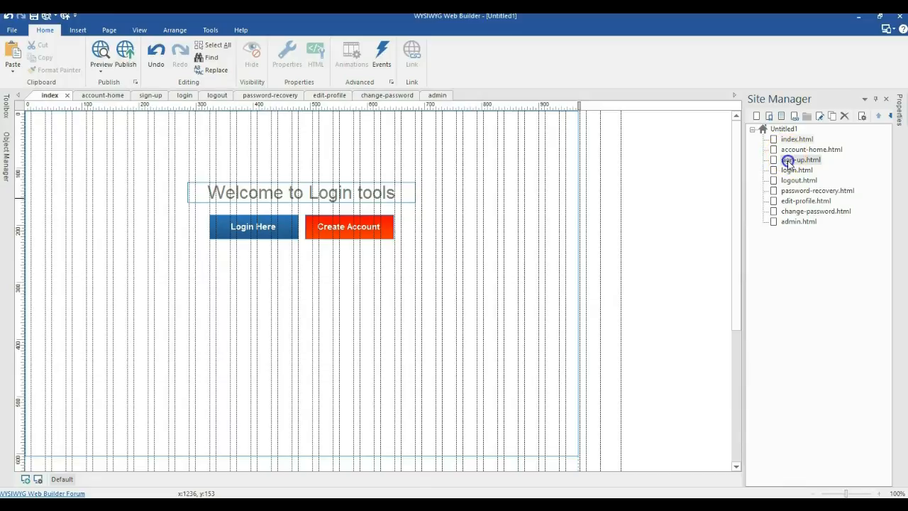
double_click(789, 162)
Step: Insert a Signup form on the sign-up page, widen it to 355 pixels, and centre it horizontally
left_click(7, 107)
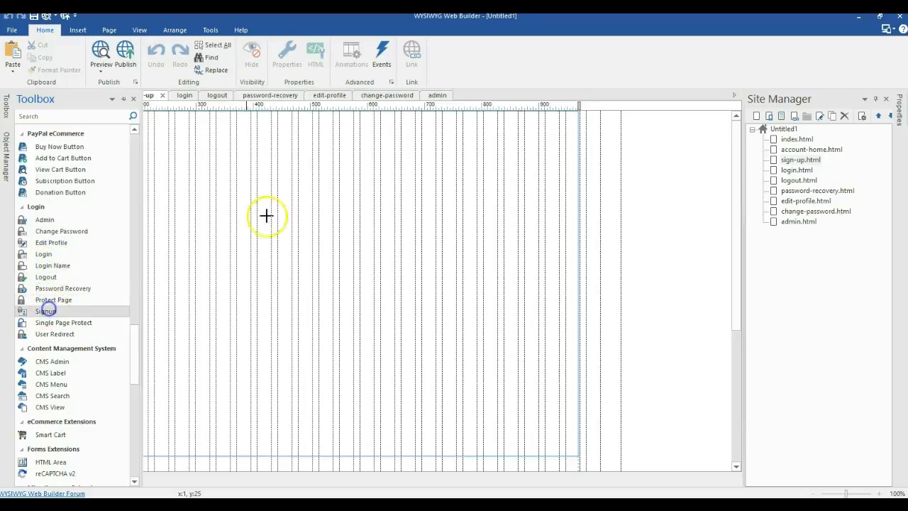
left_click(195, 157)
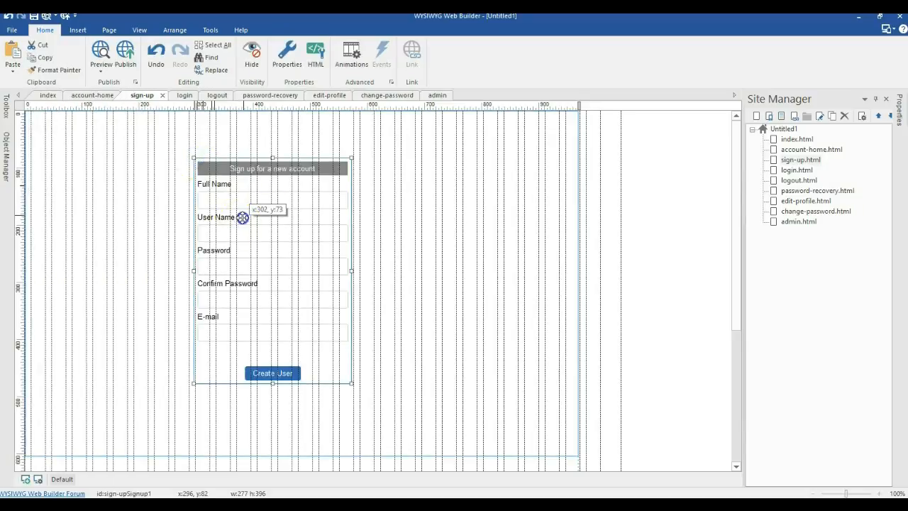
left_click_drag(242, 217, 243, 212)
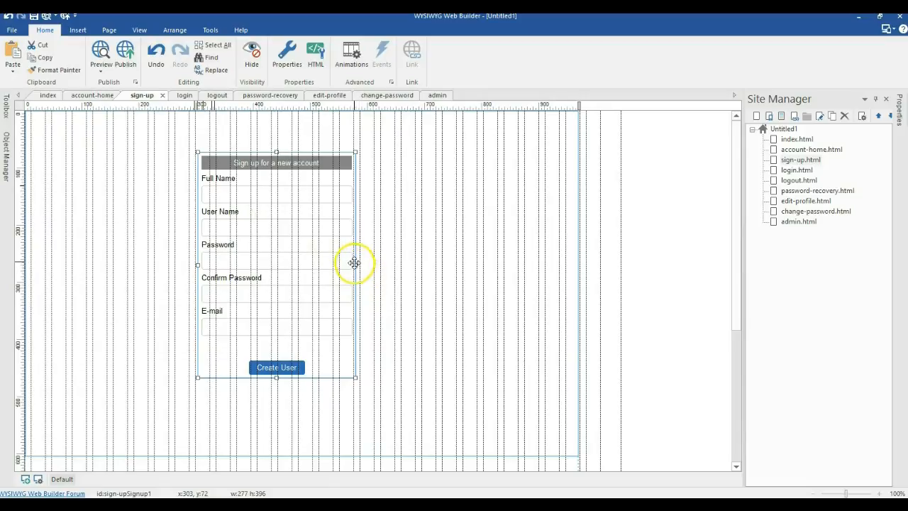
left_click_drag(355, 264, 400, 265)
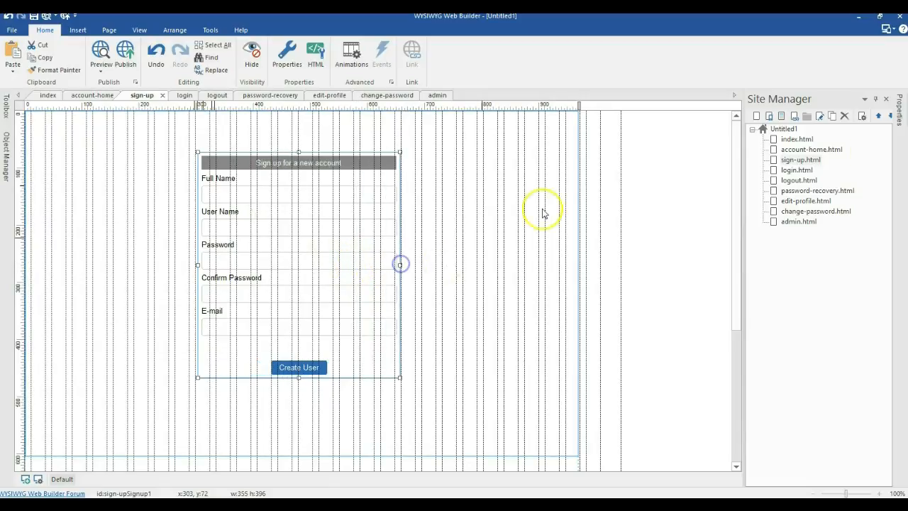
left_click_drag(364, 225, 366, 249)
right_click(360, 236)
mouse_move(493, 203)
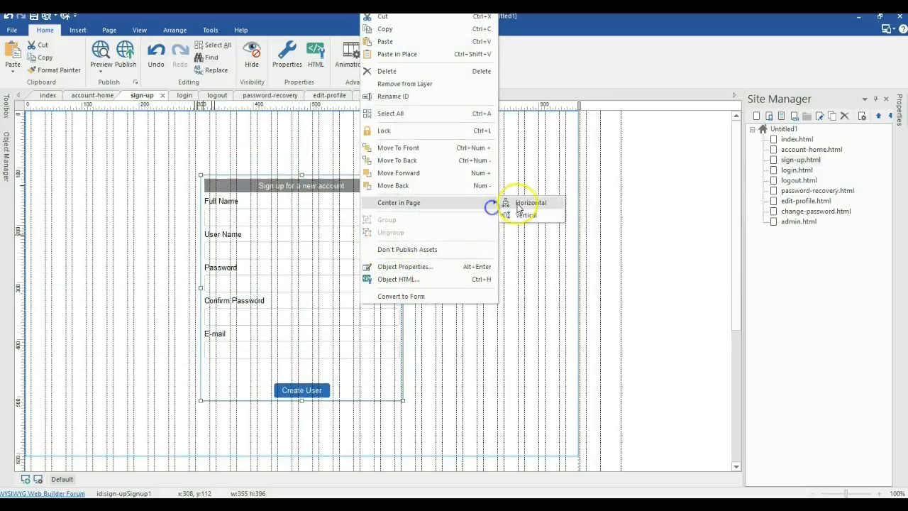
left_click(520, 204)
left_click(115, 160)
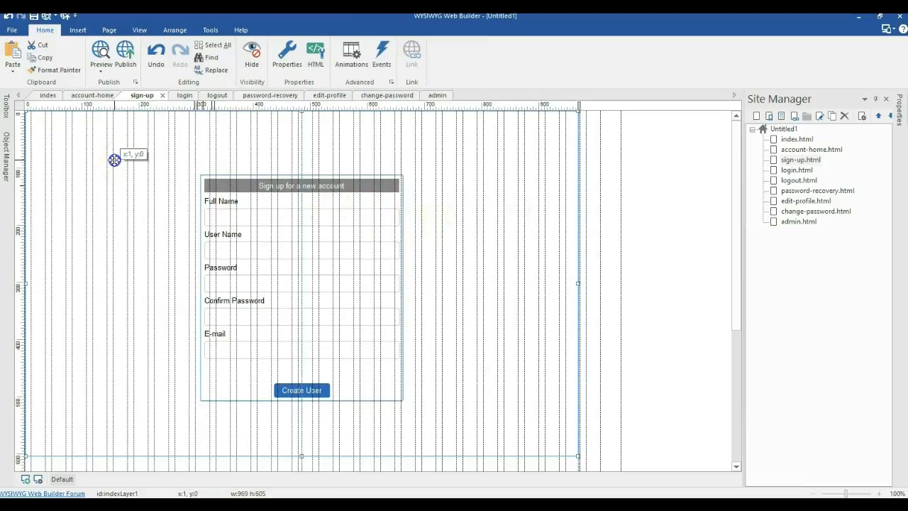
Step: Draw a text box above the Signup form for the Signup heading
mouse_move(8, 106)
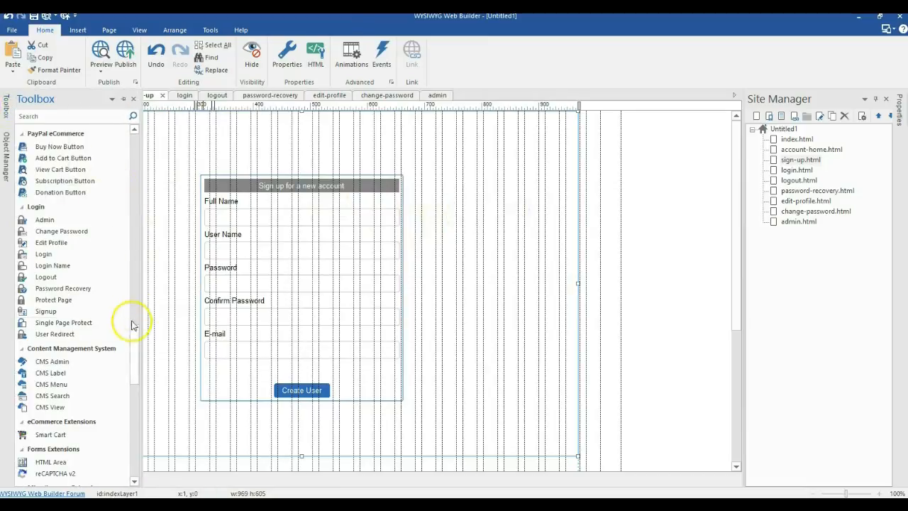
left_click_drag(136, 332, 142, 136)
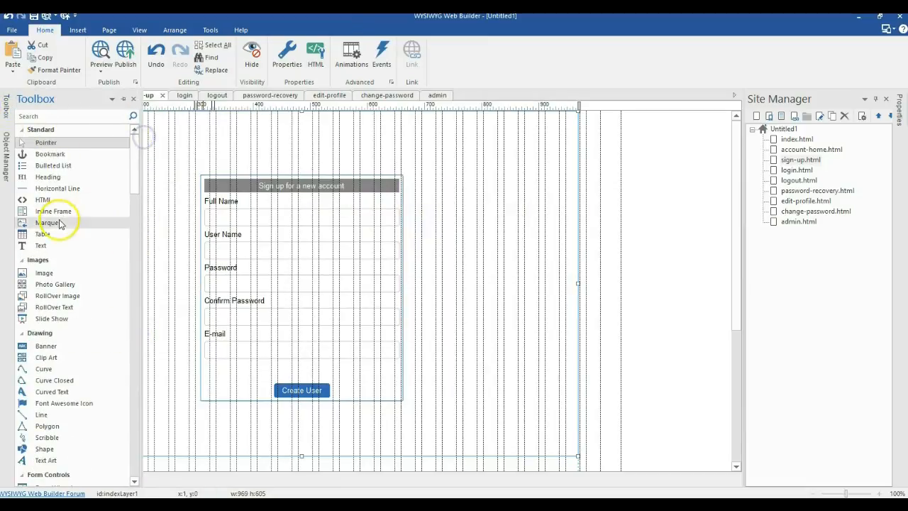
left_click(41, 244)
left_click_drag(205, 136, 363, 158)
double_click(343, 139)
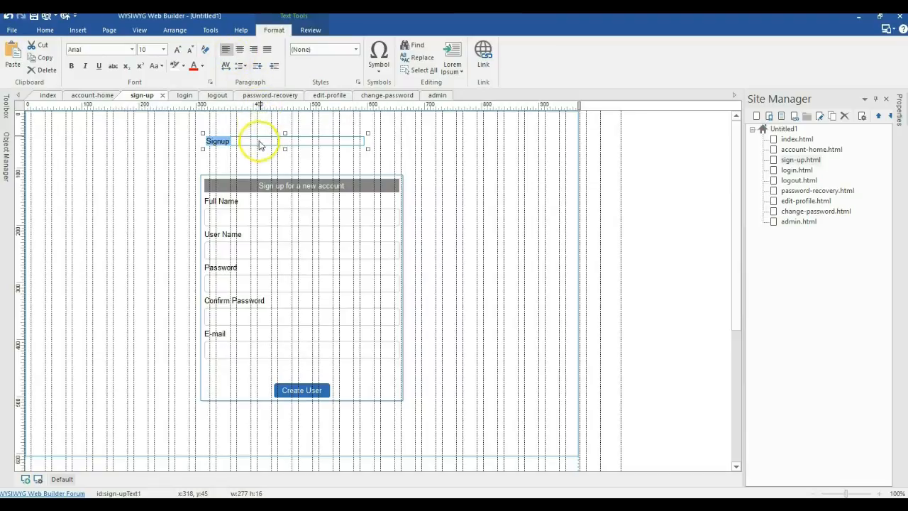
Step: Make the Signup text centre-aligned at 24 pt and centre the heading horizontally on the page
left_click(239, 51)
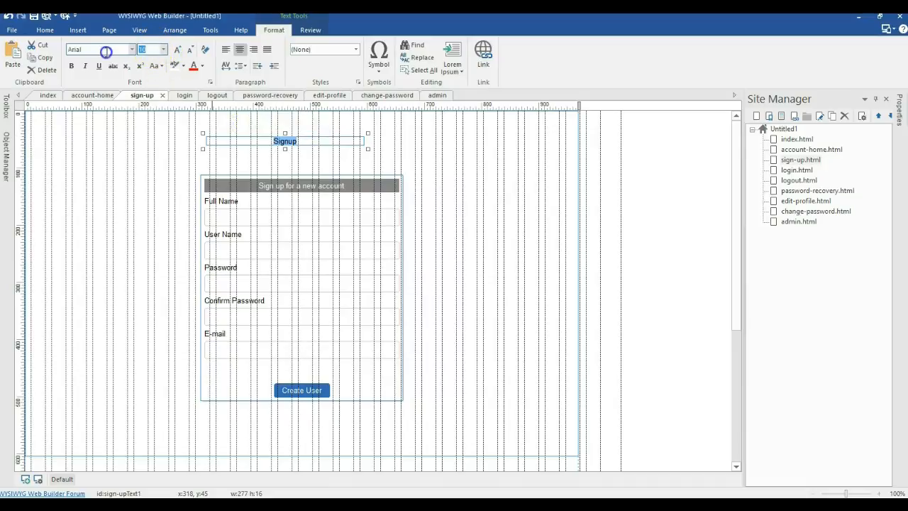
key("Return")
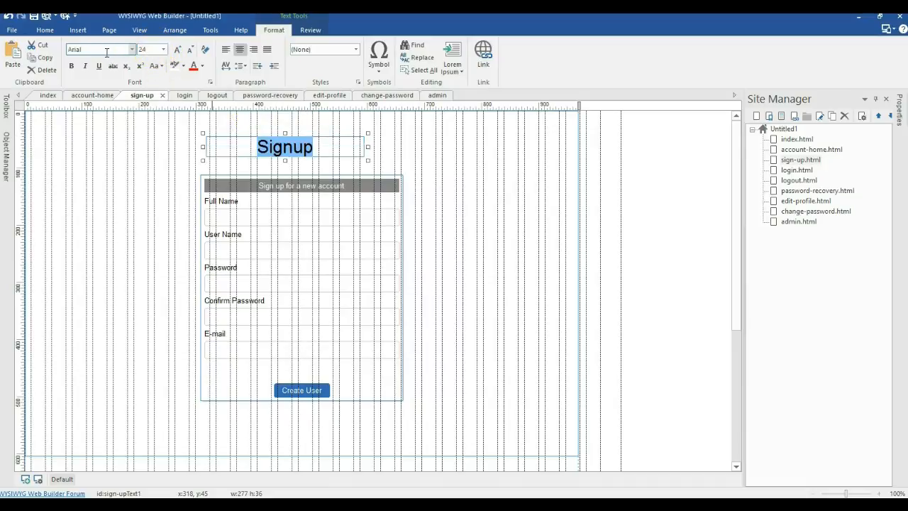
left_click(434, 183)
right_click(353, 143)
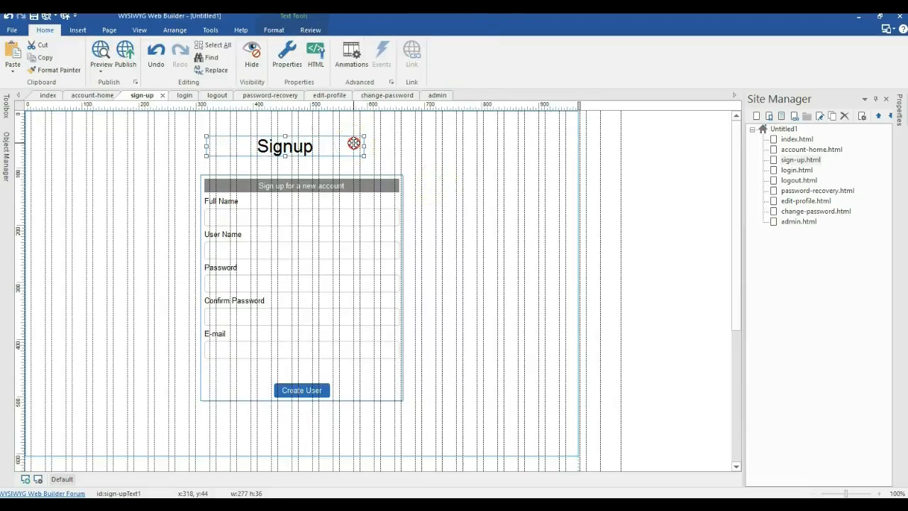
mouse_move(480, 266)
left_click(517, 265)
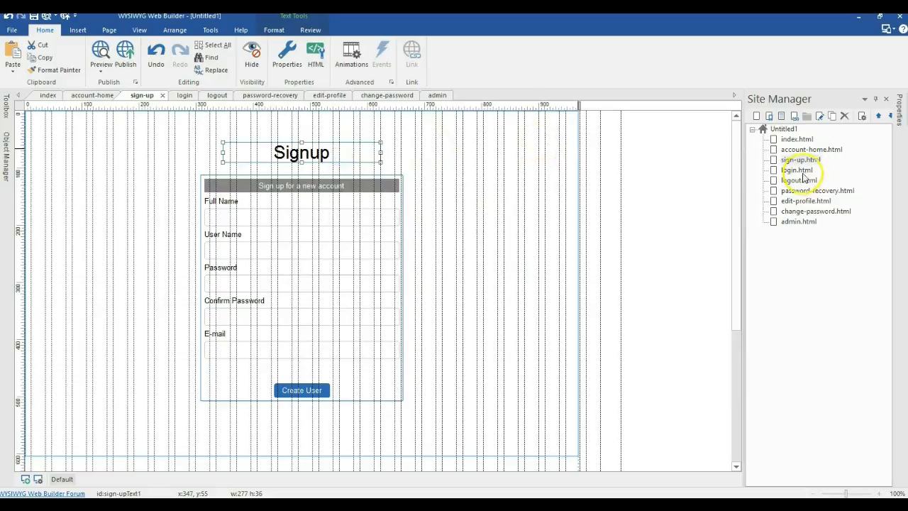
Step: On the login page, add a Log In form 355 pixels wide, centred horizontally
double_click(796, 170)
left_click(6, 105)
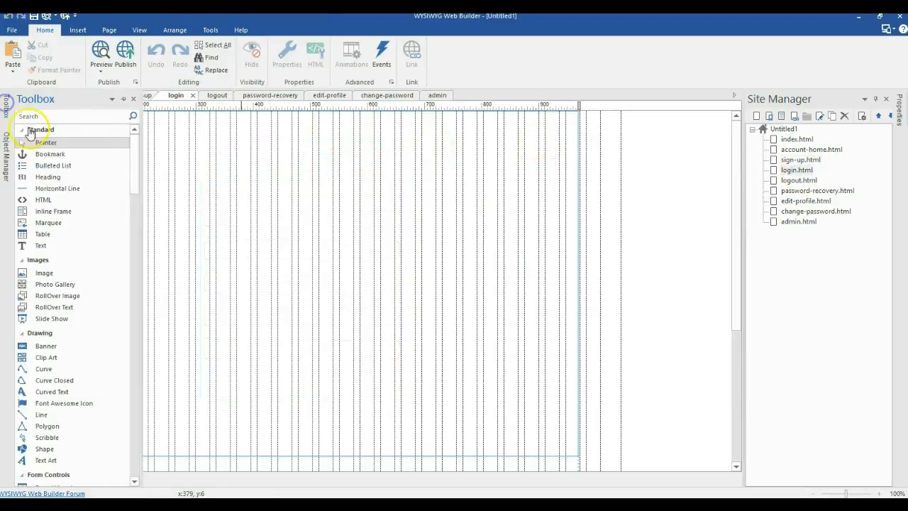
left_click_drag(129, 158, 133, 330)
left_click_drag(40, 284, 248, 222)
left_click_drag(317, 293, 440, 336)
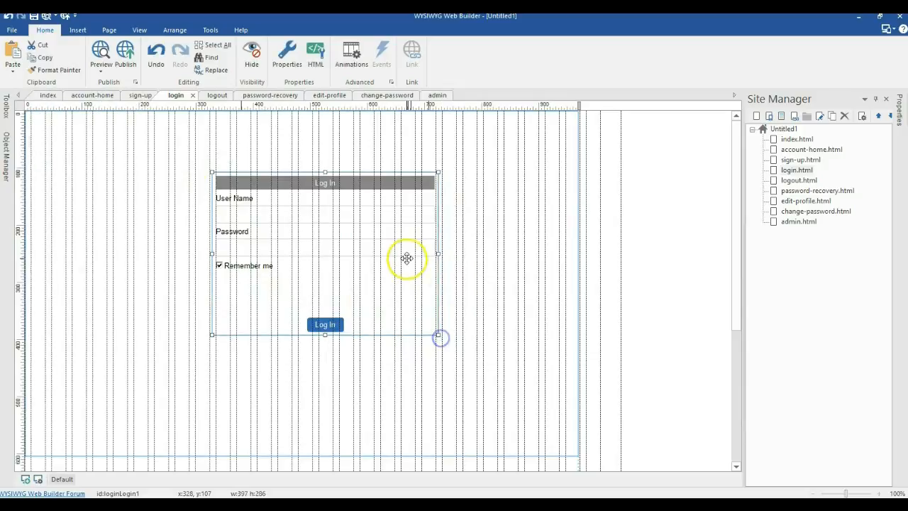
left_click(899, 110)
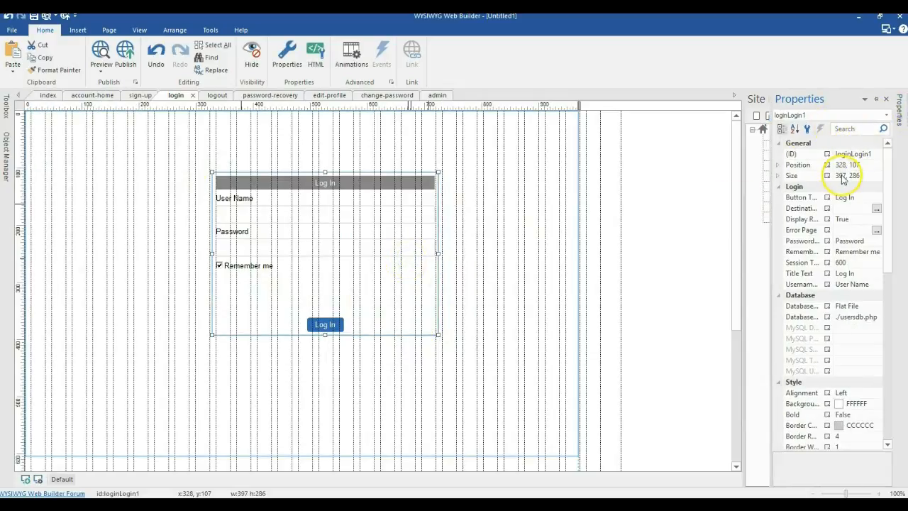
left_click(843, 177)
type("355")
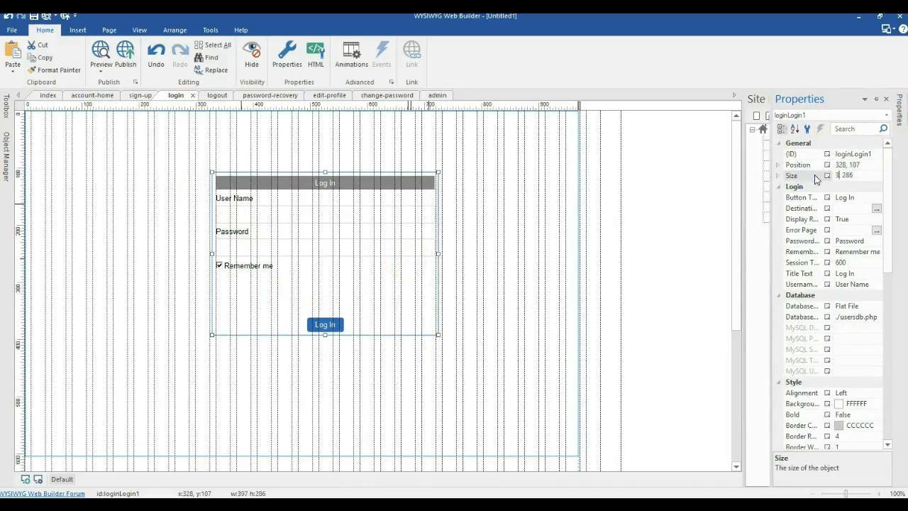
key("Return")
right_click(327, 284)
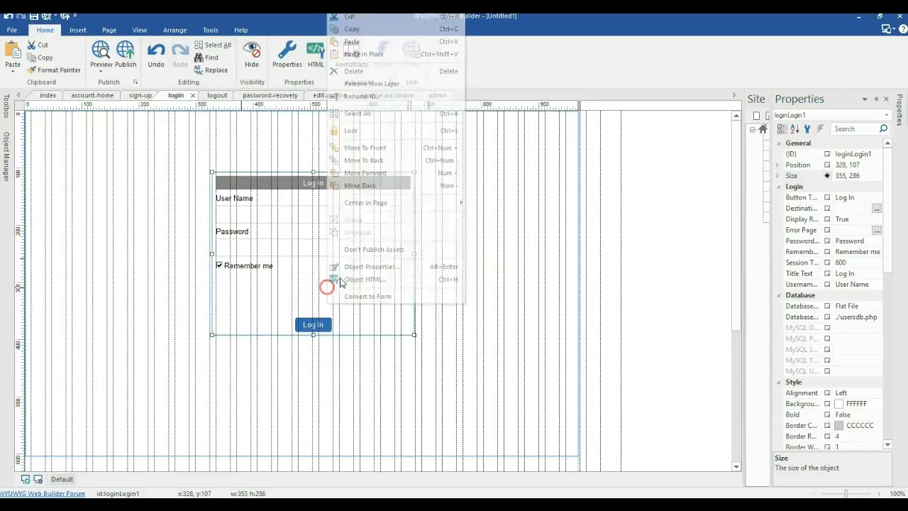
left_click(473, 203)
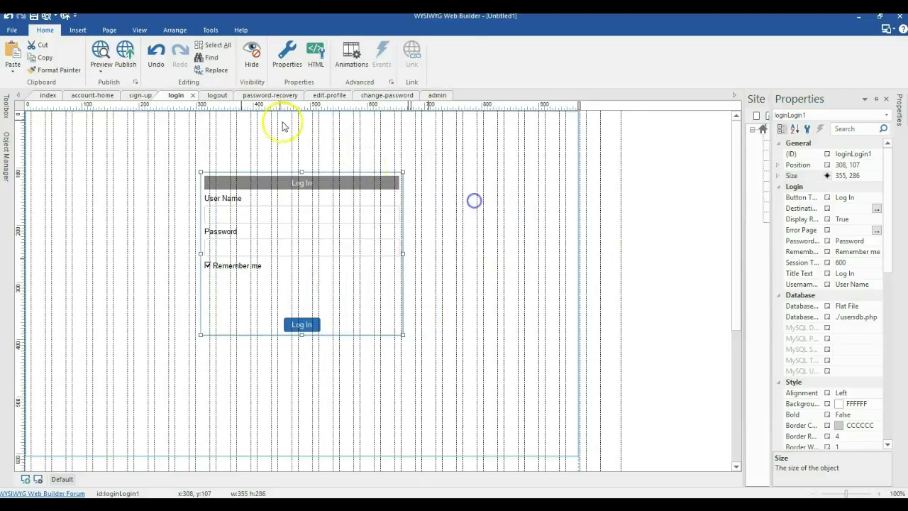
Step: Paste the copied Signup heading above the form, centre it horizontally, and retype it as Login
left_click(134, 95)
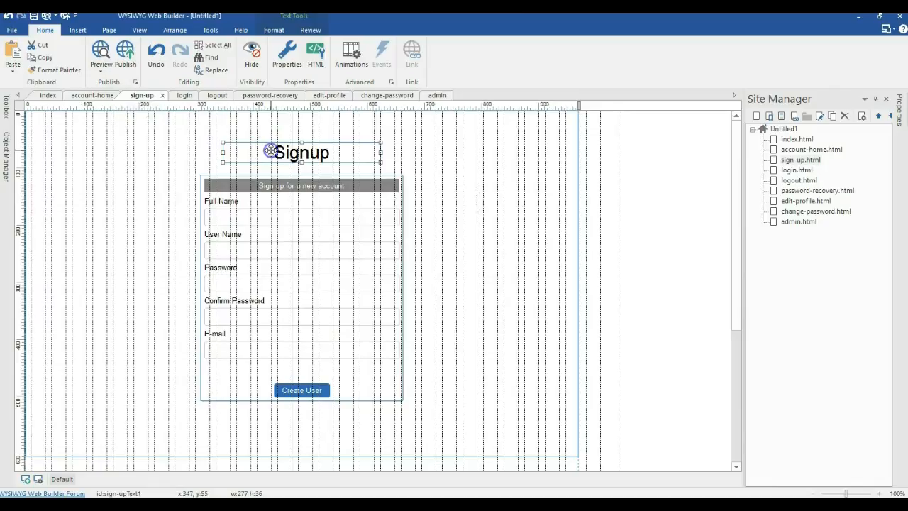
left_click(181, 97)
left_click(231, 134)
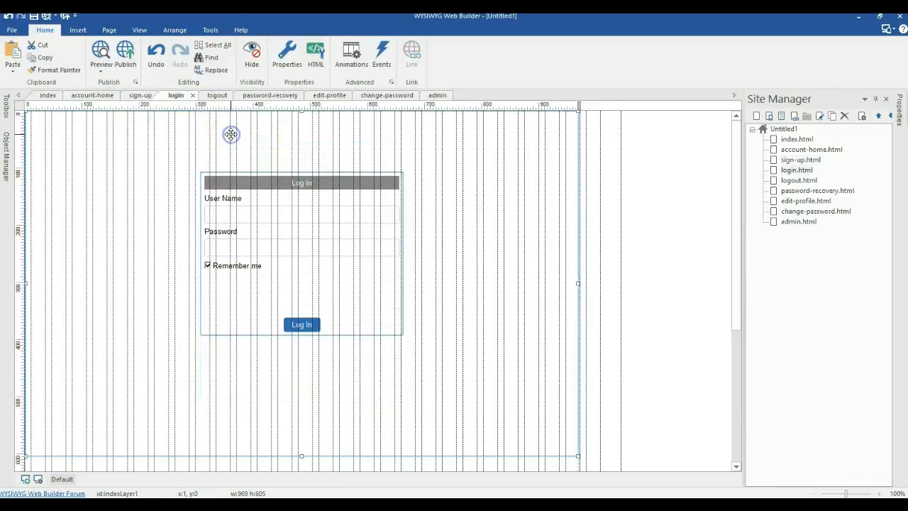
type("Signup")
left_click(462, 172)
left_click_drag(330, 150, 337, 148)
right_click(337, 147)
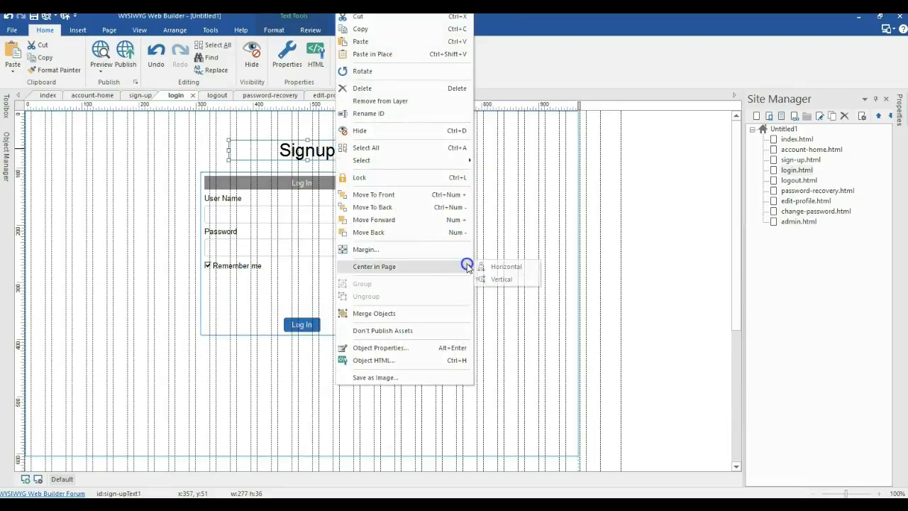
left_click(489, 263)
double_click(354, 151)
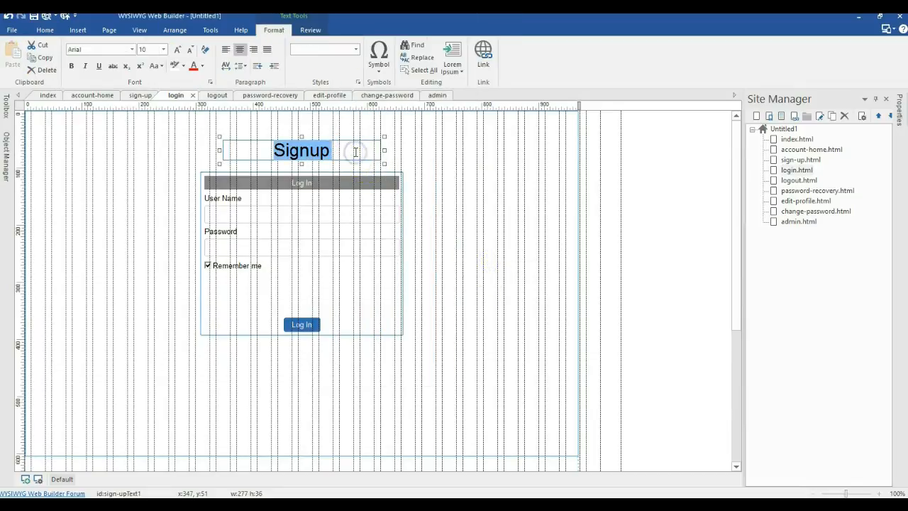
type("S")
key("BackSpace")
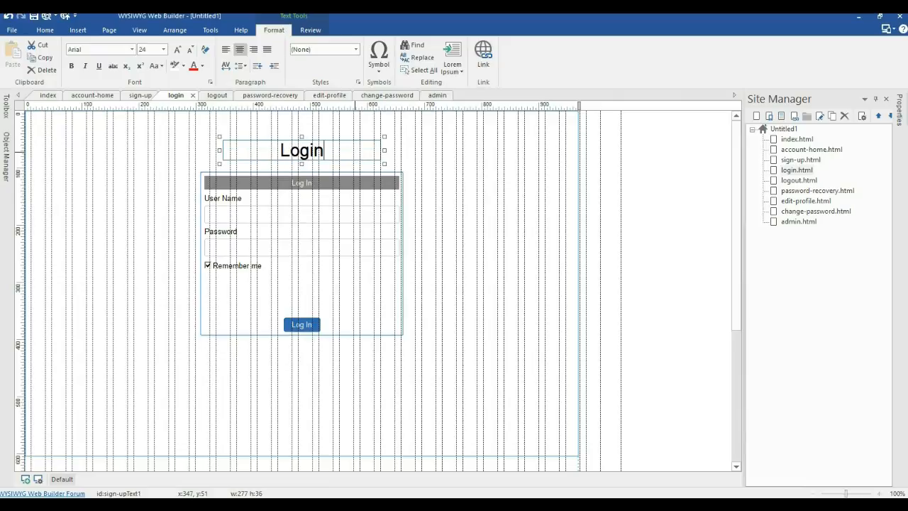
left_click(662, 212)
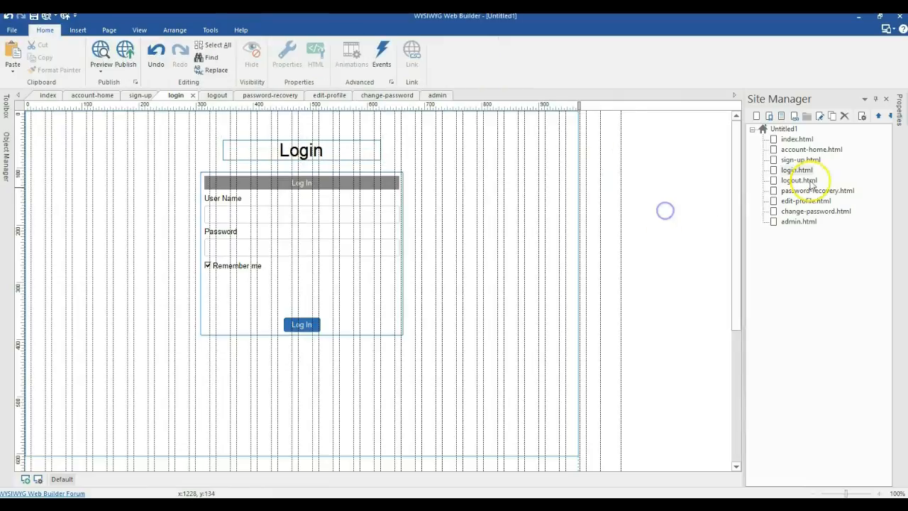
Step: Paste the Account Alert message on the logout page, centre it horizontally, then open password-recovery
double_click(789, 181)
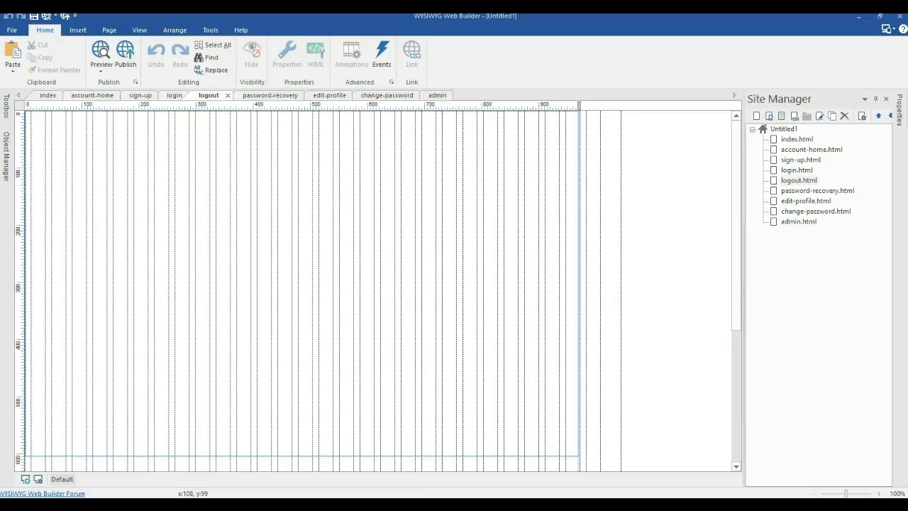
left_click(176, 156)
key("ctrl+v")
mouse_move(314, 189)
left_mouse_down()
mouse_move(344, 210)
mouse_move(330, 195)
left_mouse_up()
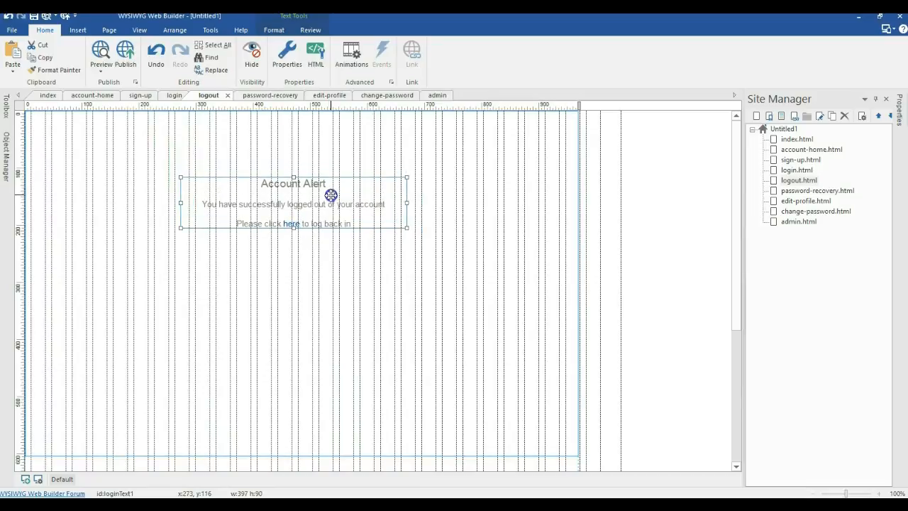
right_click(297, 192)
left_click(436, 262)
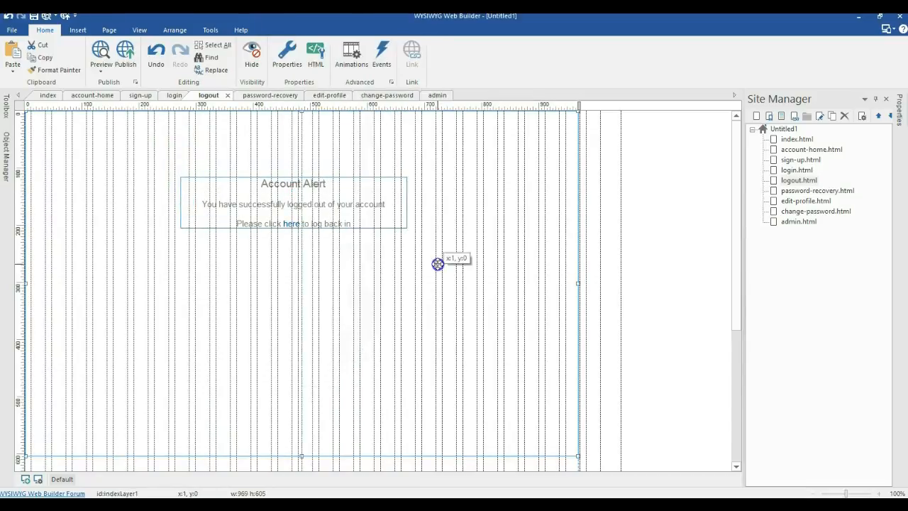
right_click(388, 198)
mouse_move(473, 265)
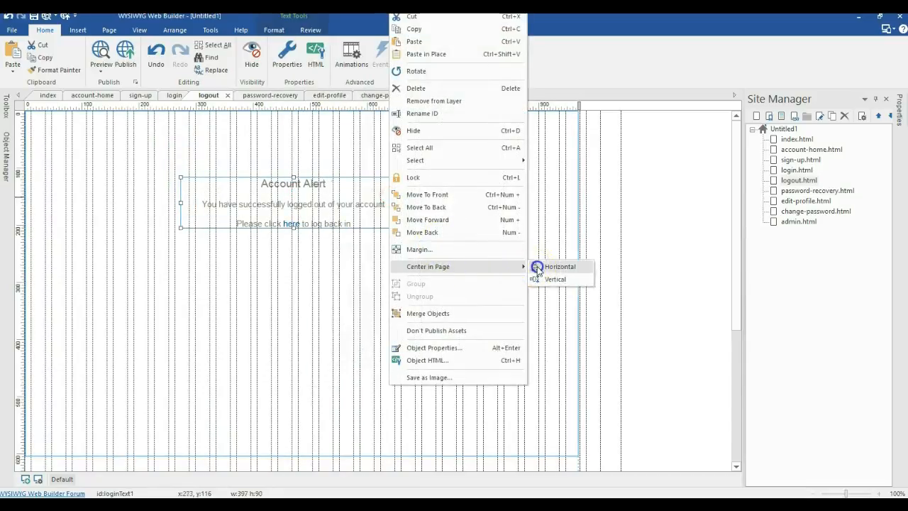
left_click(535, 265)
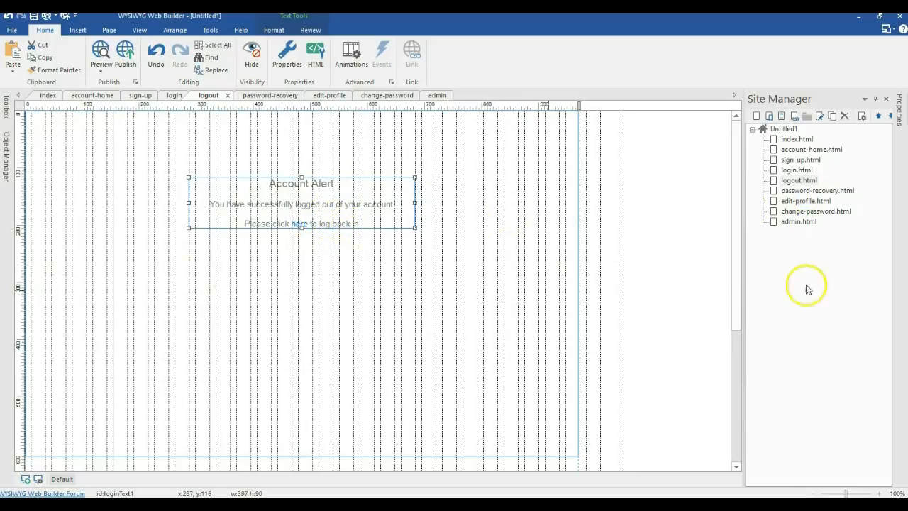
double_click(812, 191)
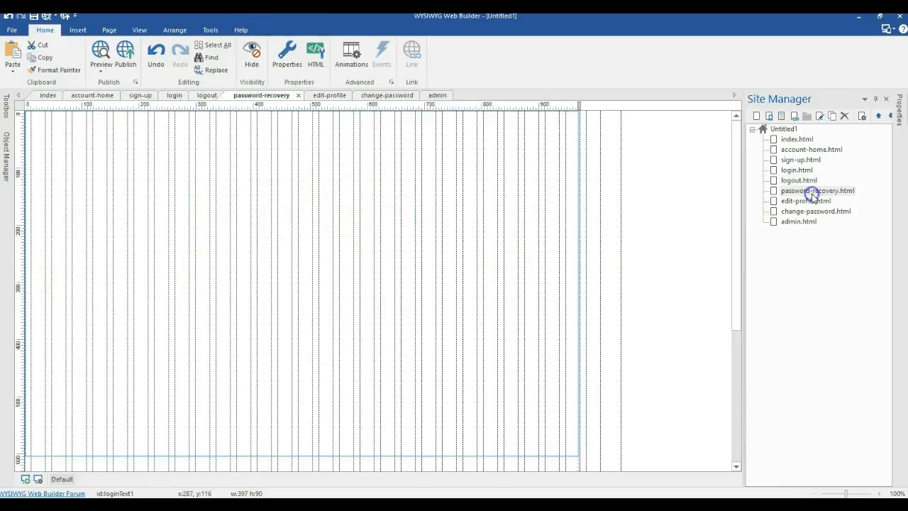
Step: Insert a Password Recovery form sized 355×128 and centre it horizontally on the page
left_click(9, 114)
scroll(109, 294, "down", 1)
left_click(77, 285)
left_click_drag(205, 166, 393, 335)
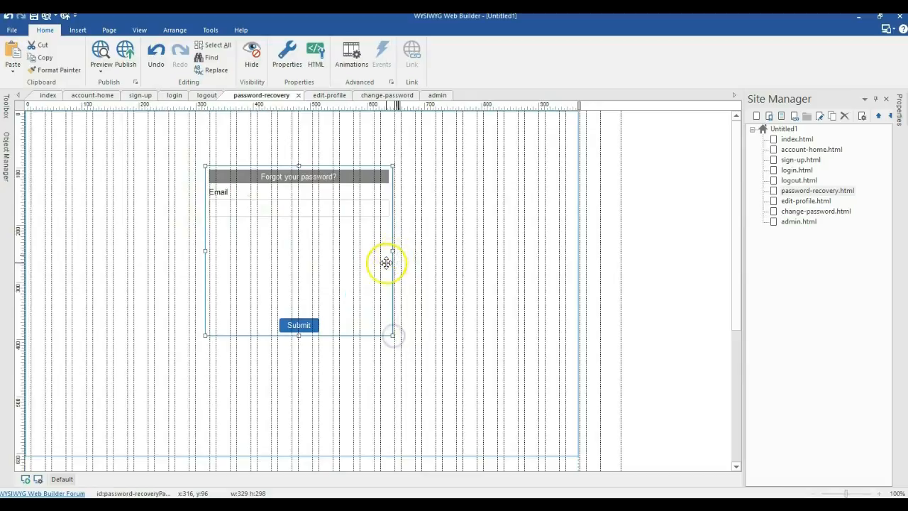
left_click_drag(299, 335, 312, 234)
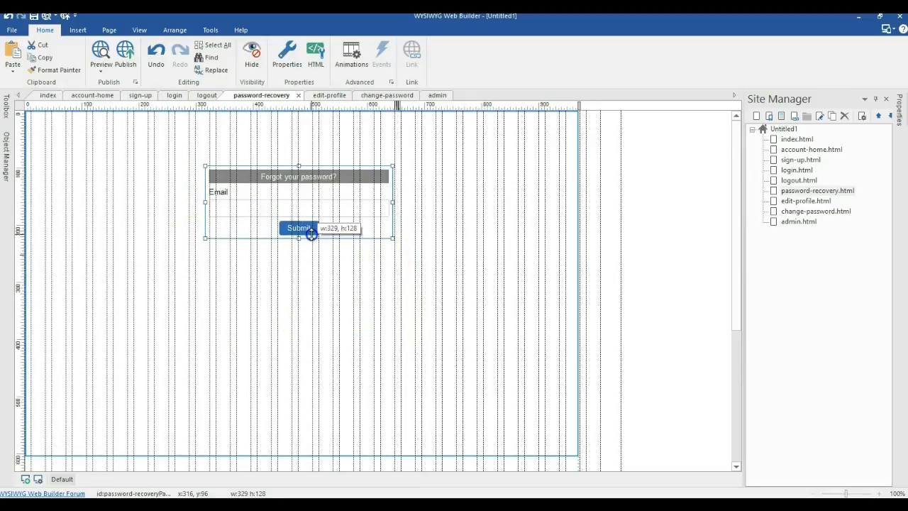
left_click_drag(352, 201, 355, 214)
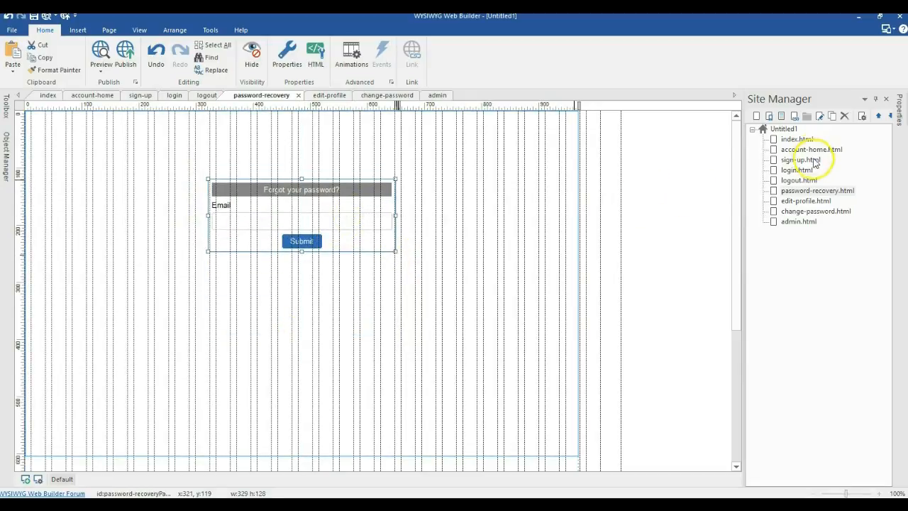
left_click(901, 107)
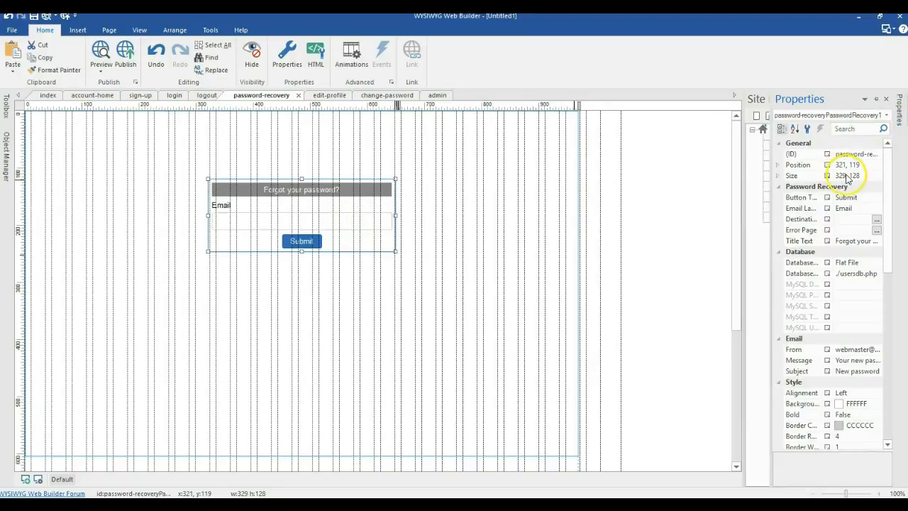
left_click(848, 176)
type("355")
key("Return")
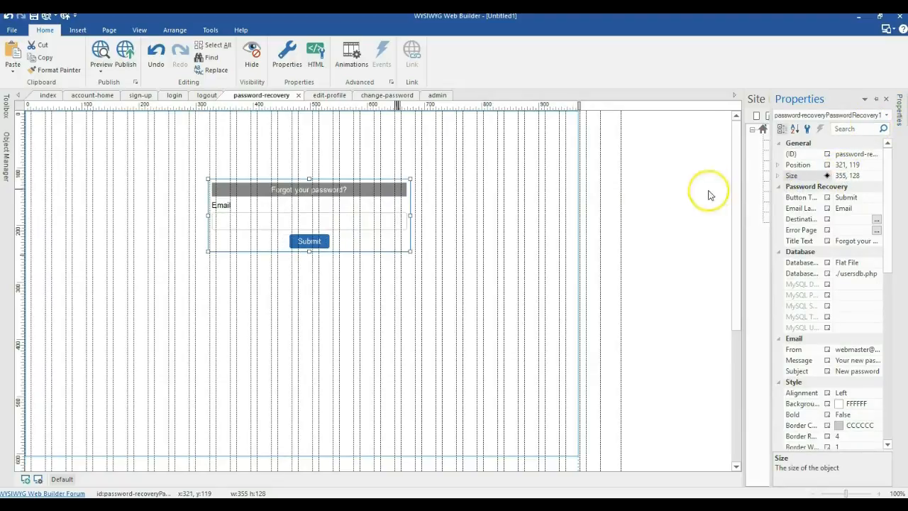
right_click(310, 212)
left_click(434, 205)
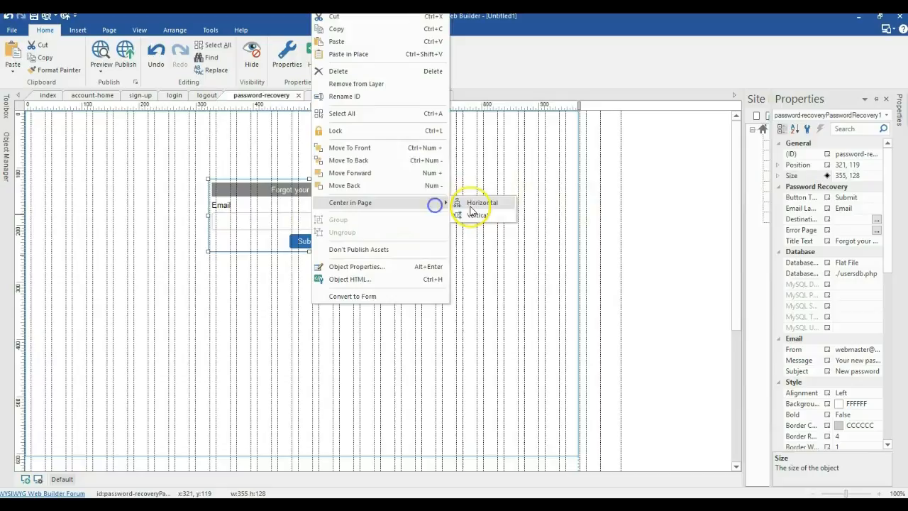
left_click(470, 207)
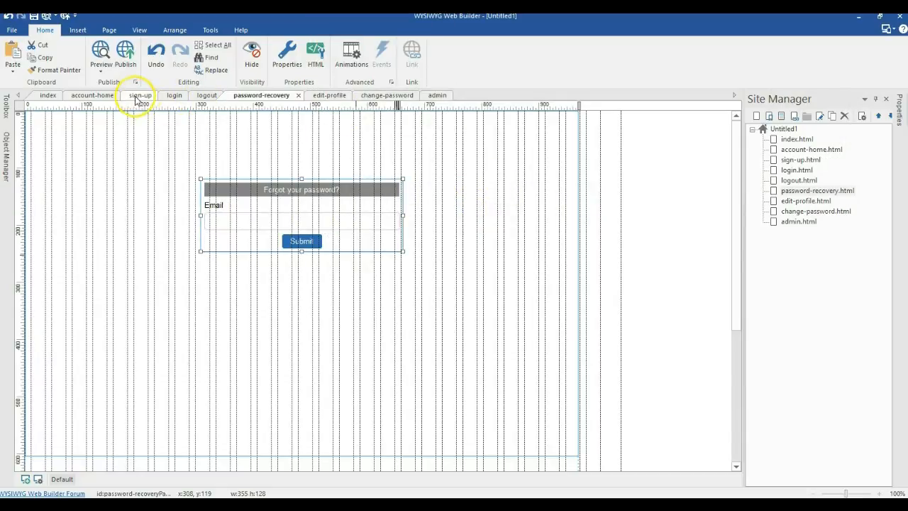
Step: Paste the Login heading above the form, retype it as 'Password Recovery', then widen and centre it
left_click(174, 95)
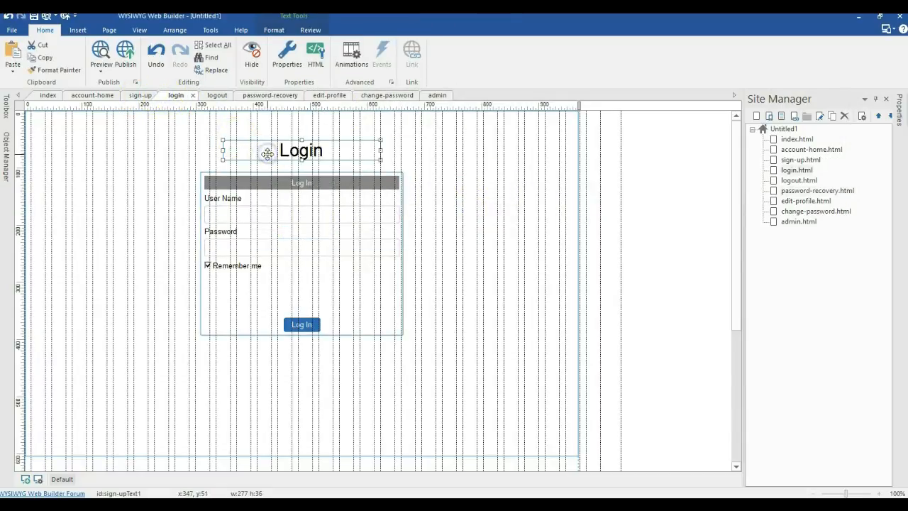
left_click(268, 95)
key("ctrl+v")
left_click(306, 157)
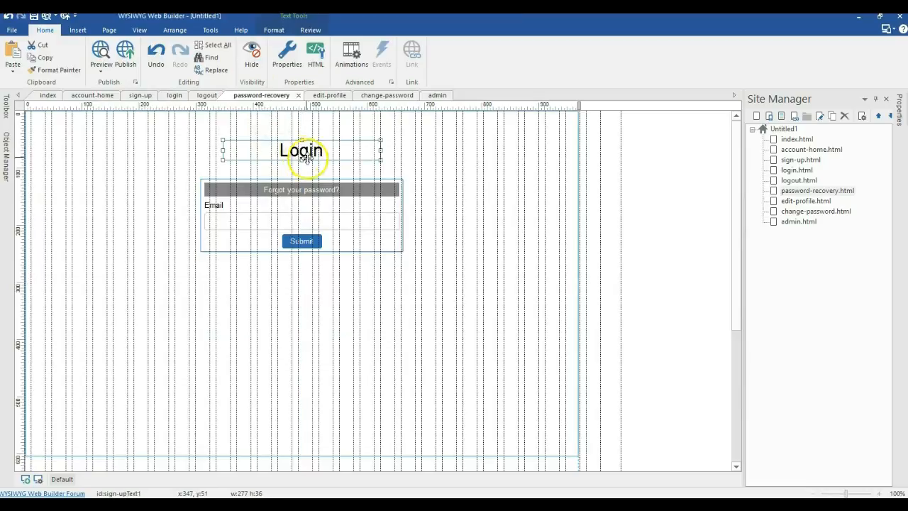
left_click_drag(312, 145, 242, 153)
double_click(307, 148)
type("P")
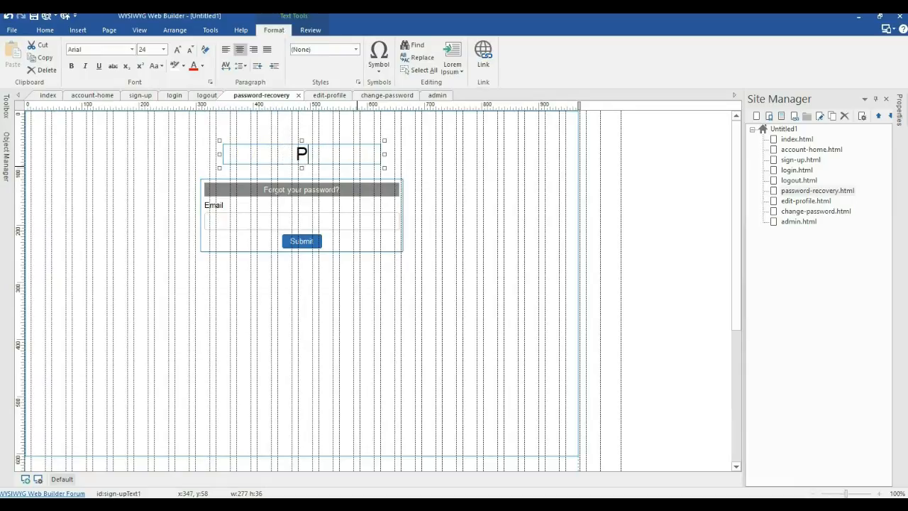
type("Assword Reco")
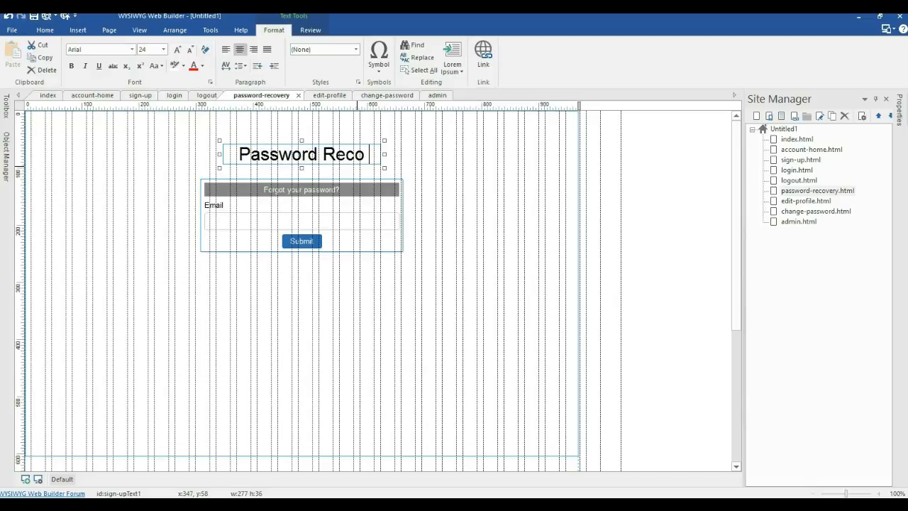
type("very")
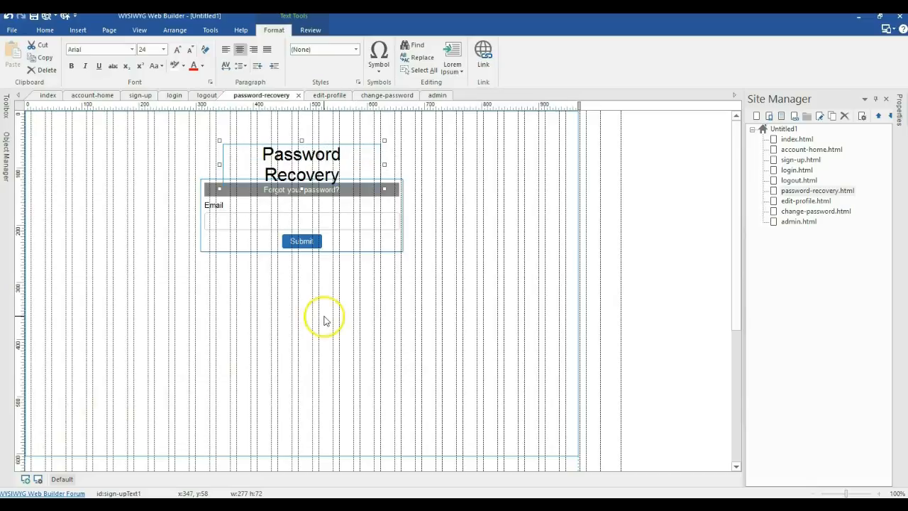
left_click(548, 244)
left_click(380, 165)
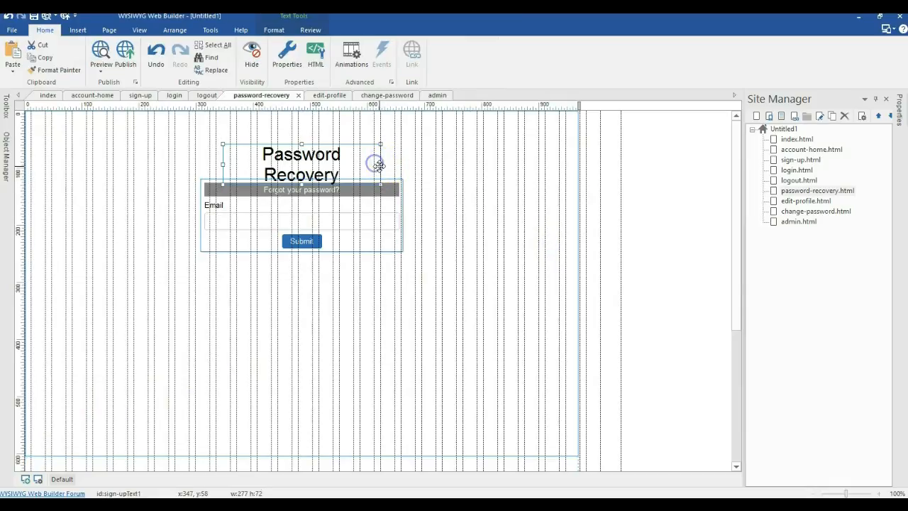
left_click_drag(380, 164, 442, 157)
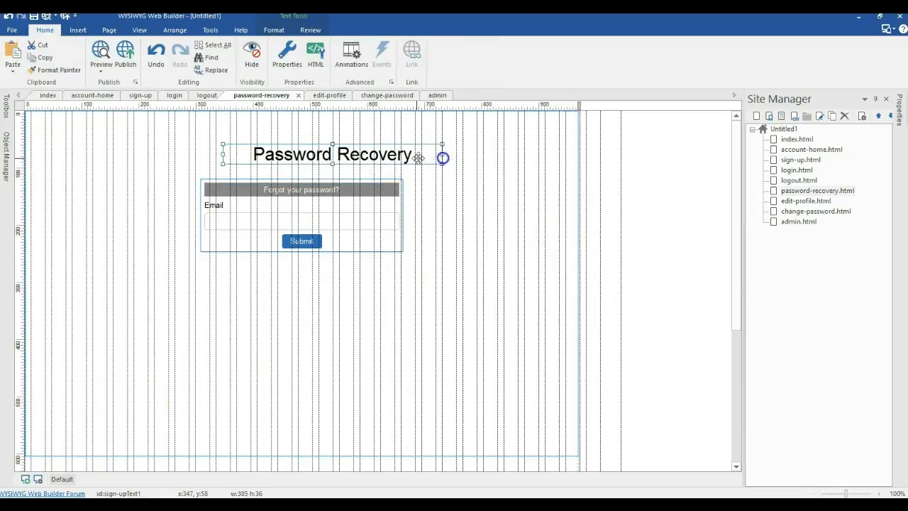
right_click(416, 157)
left_click(564, 264)
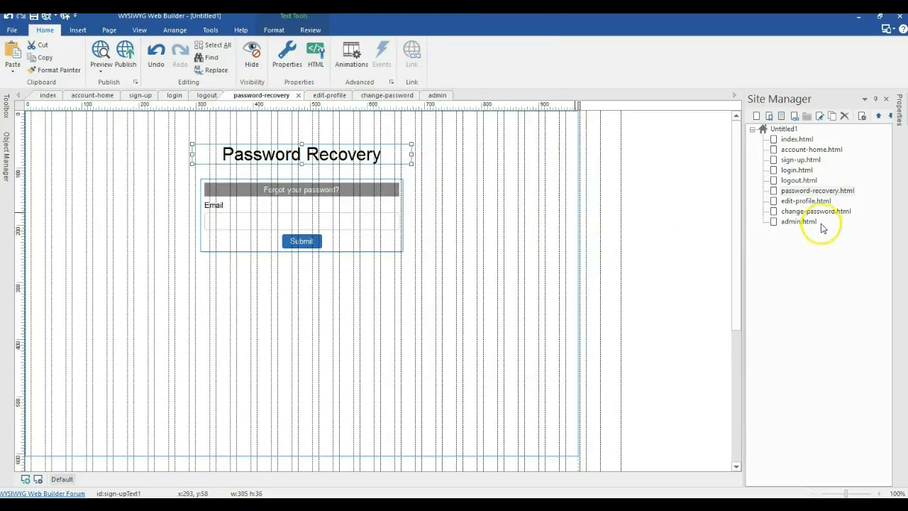
Step: On the edit-profile page, add an Edit Profile form 355 pixels wide, centred horizontally
double_click(804, 202)
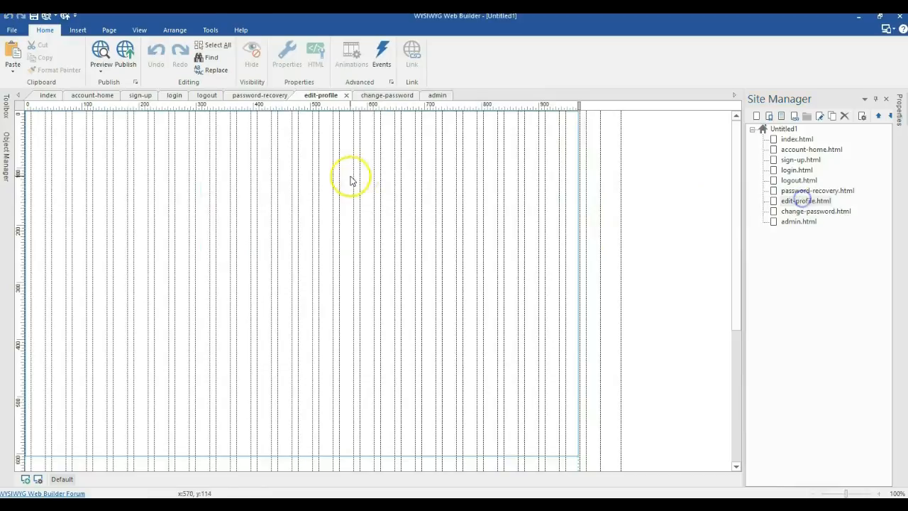
left_click(4, 111)
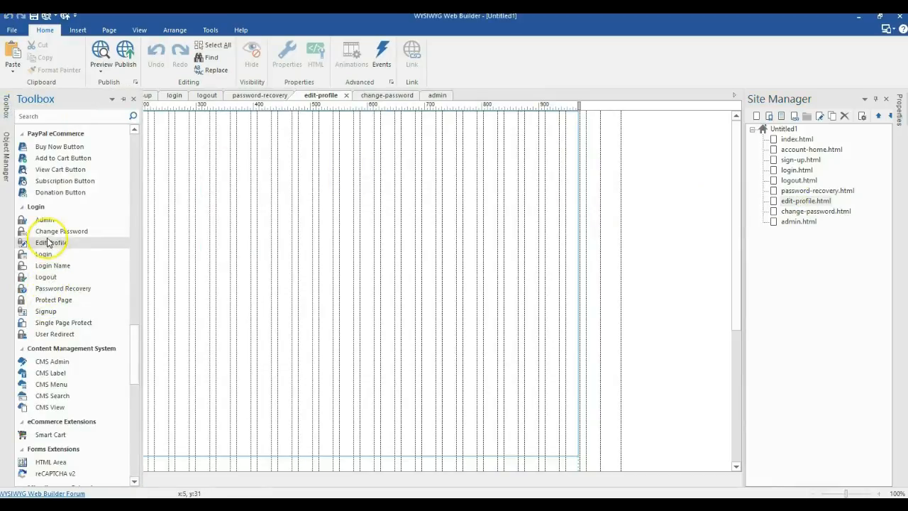
left_click_drag(139, 211, 150, 172)
left_click_drag(274, 265, 249, 264)
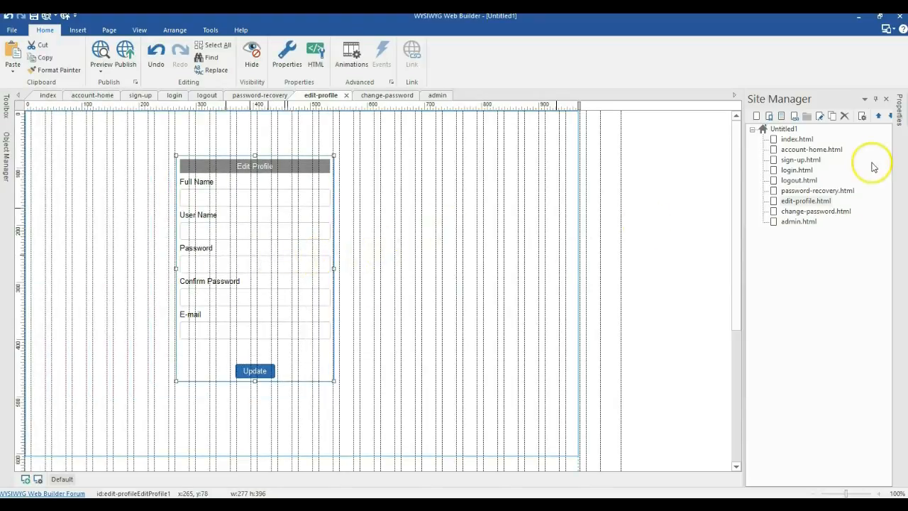
left_click(898, 115)
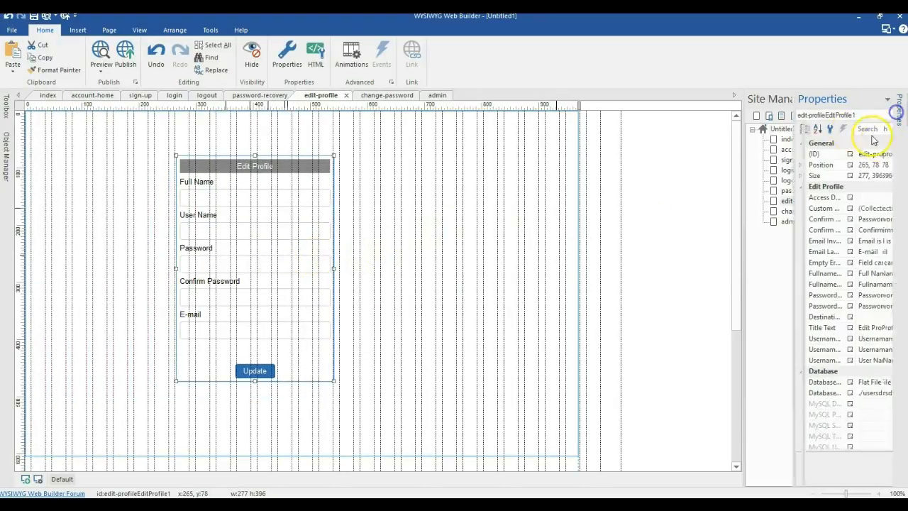
double_click(844, 178)
type("355")
key("Return")
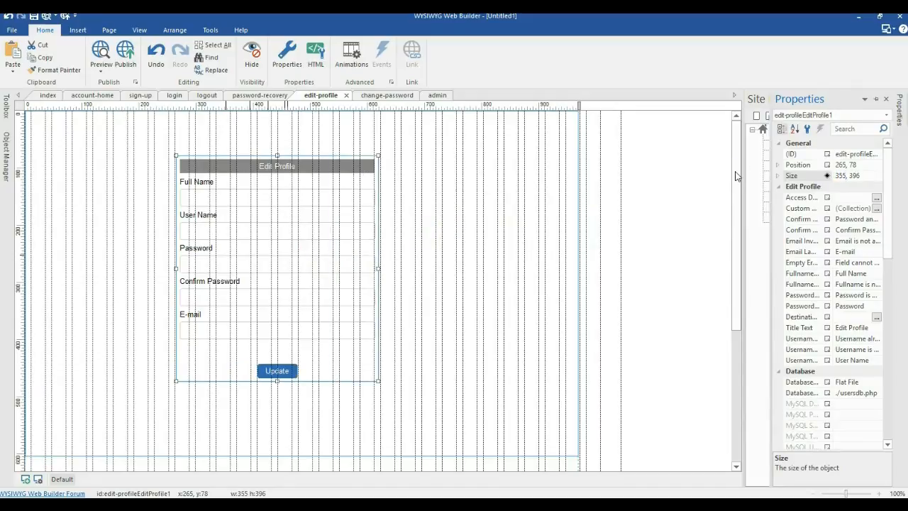
left_click_drag(236, 203, 263, 227)
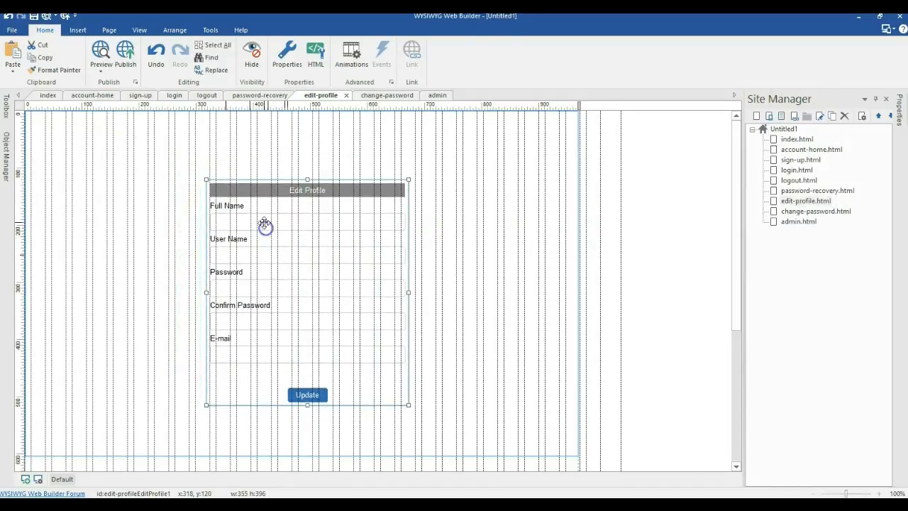
right_click(263, 227)
left_click(393, 203)
left_click(429, 204)
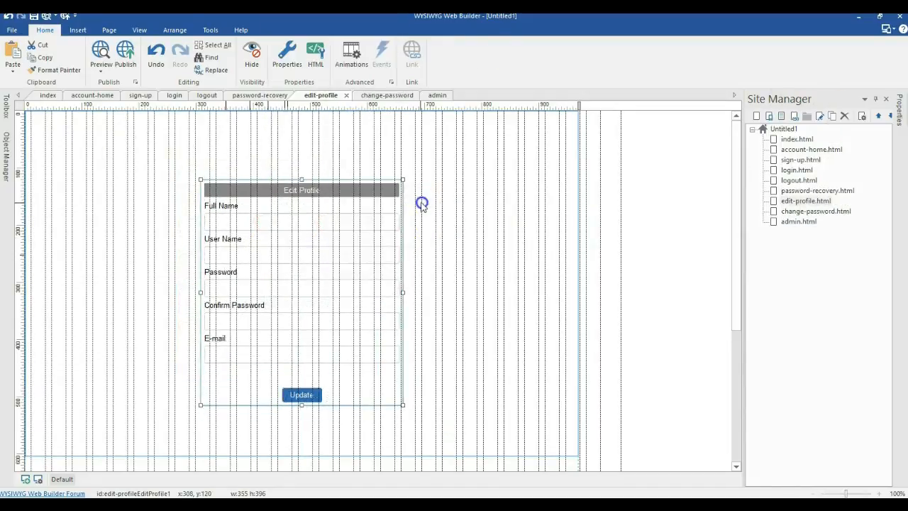
left_click(302, 143)
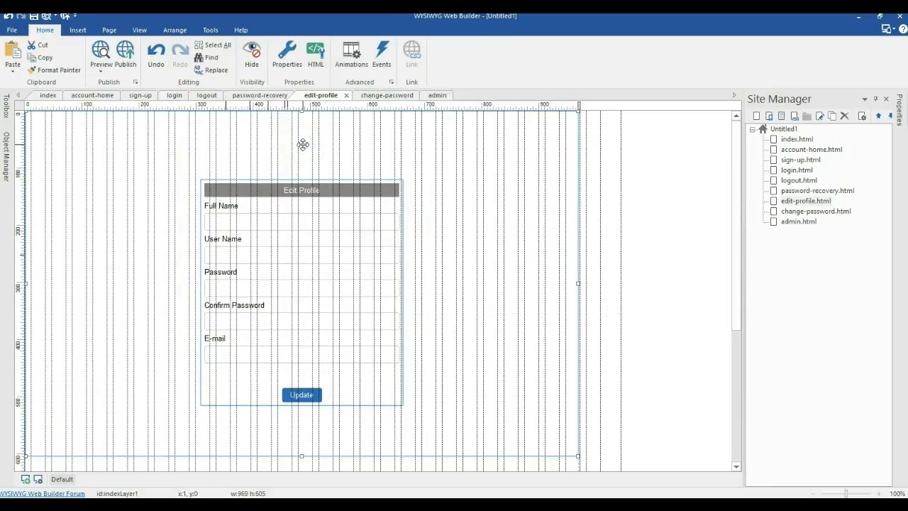
Step: Paste the Login heading above the form, retype it as 'Edit Profile', and centre it horizontally
key("ctrl+v")
left_click_drag(336, 154, 272, 155)
double_click(270, 157)
double_click(314, 155)
type("E")
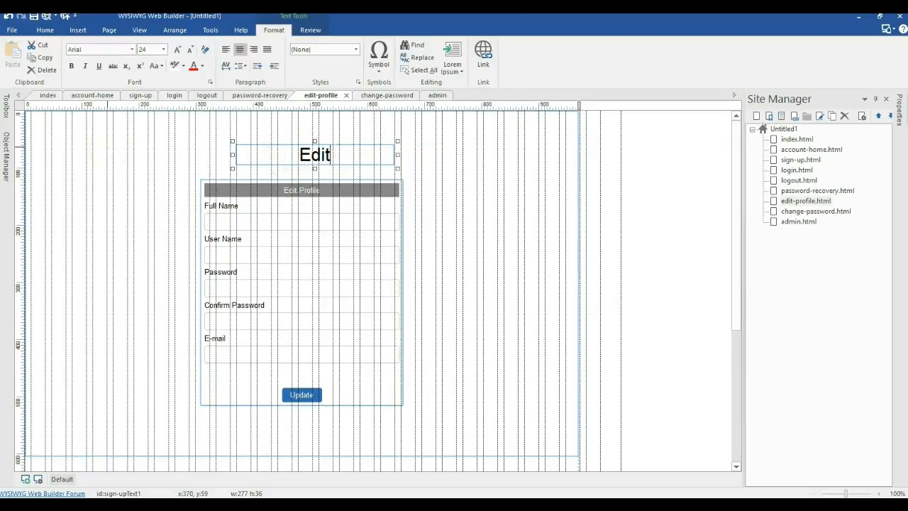
type("dit Profile")
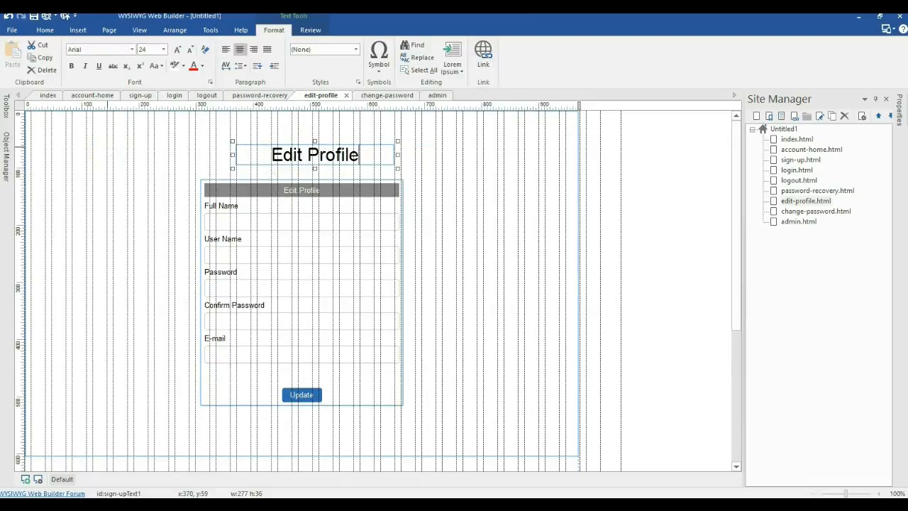
left_click(410, 184)
right_click(382, 156)
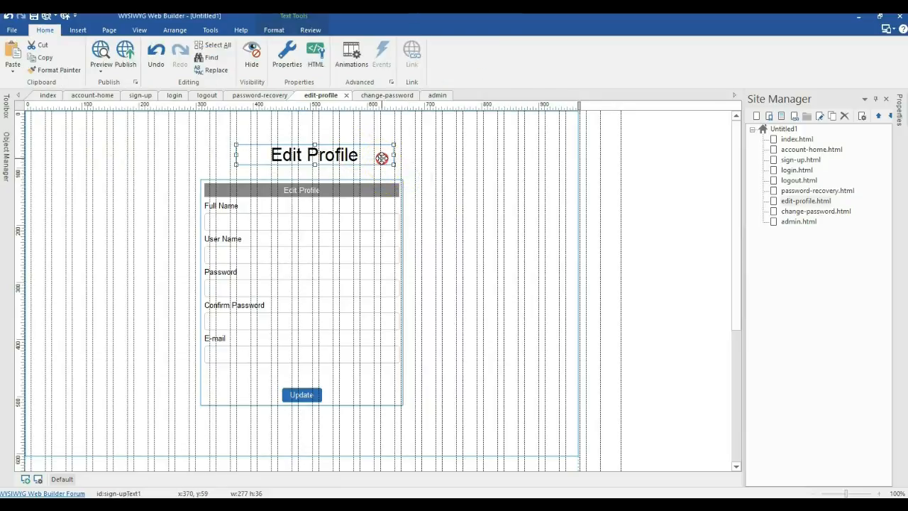
mouse_move(489, 267)
left_click(562, 264)
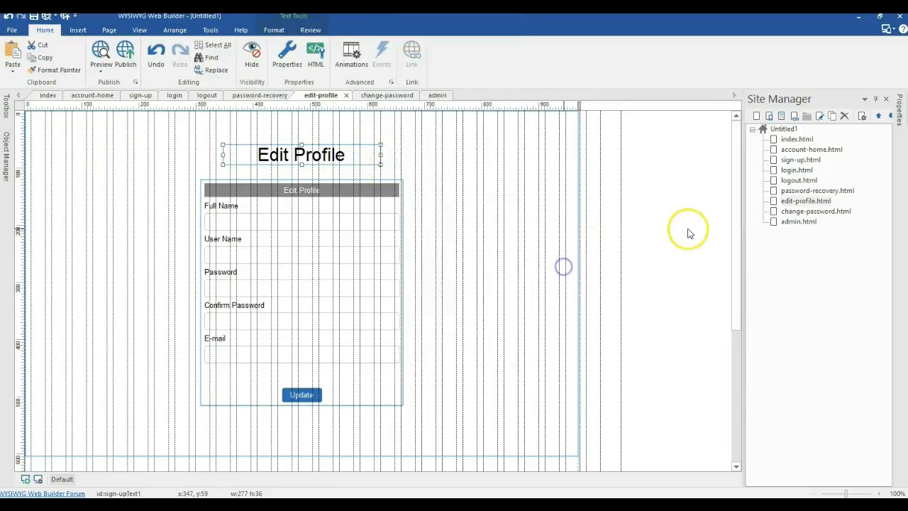
Step: On the change-password page, add a Change Password form 355 wide, centred horizontally
double_click(796, 211)
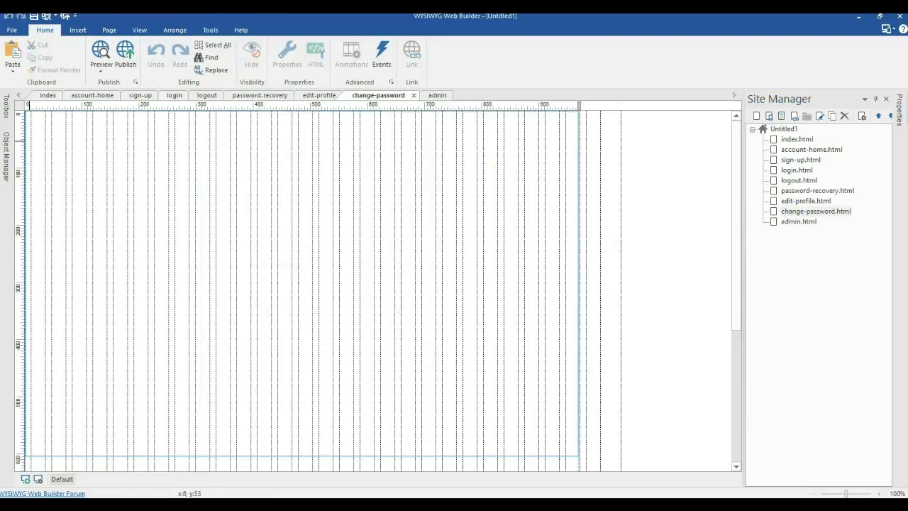
left_click(9, 106)
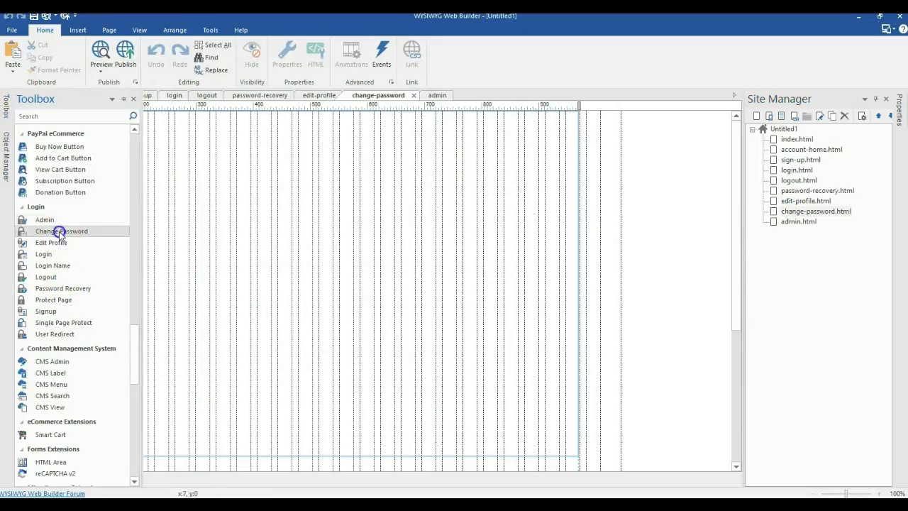
left_click_drag(59, 231, 218, 186)
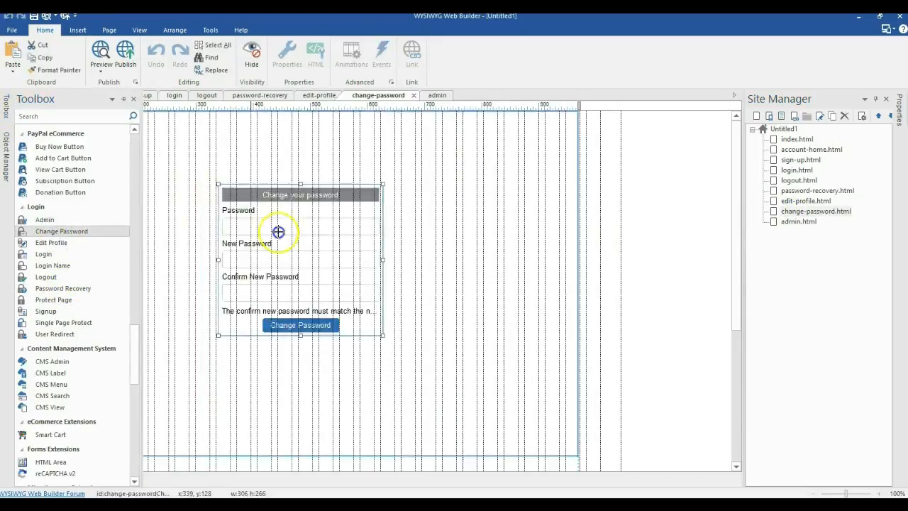
left_click(900, 117)
left_click(800, 178)
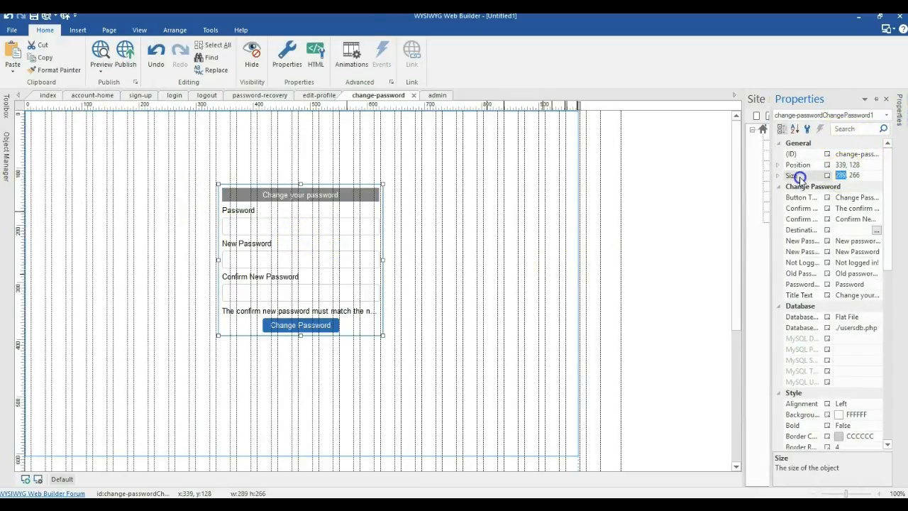
key("Return")
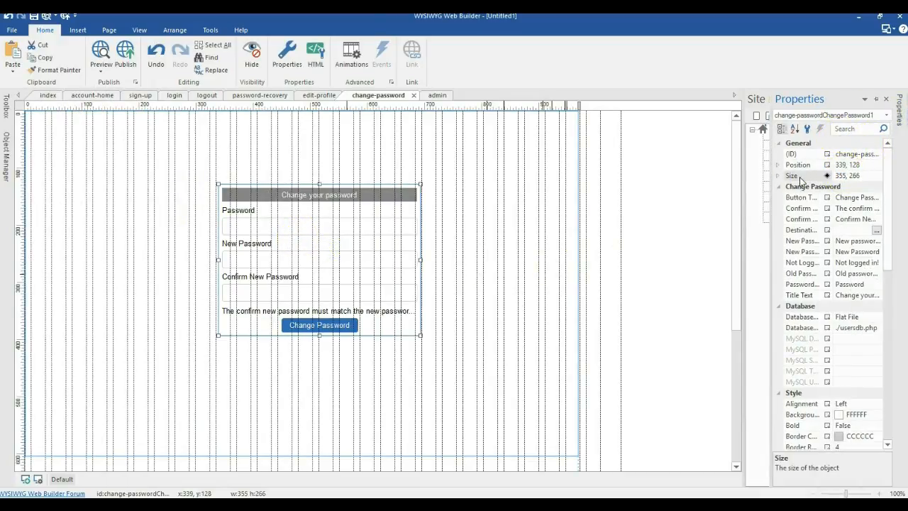
right_click(294, 271)
mouse_move(408, 202)
left_click(461, 202)
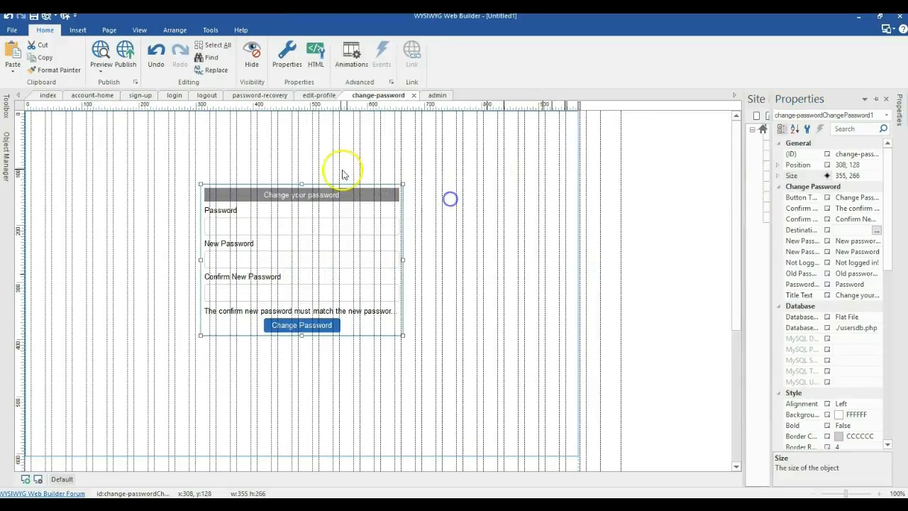
Step: Paste the Login heading above the form, centre it horizontally, and retype it as 'Change Password'
key("ctrl+v")
left_click_drag(377, 167, 290, 162)
right_click(290, 162)
mouse_move(409, 266)
left_click(448, 268)
left_click_drag(340, 164, 237, 167)
type("Ch")
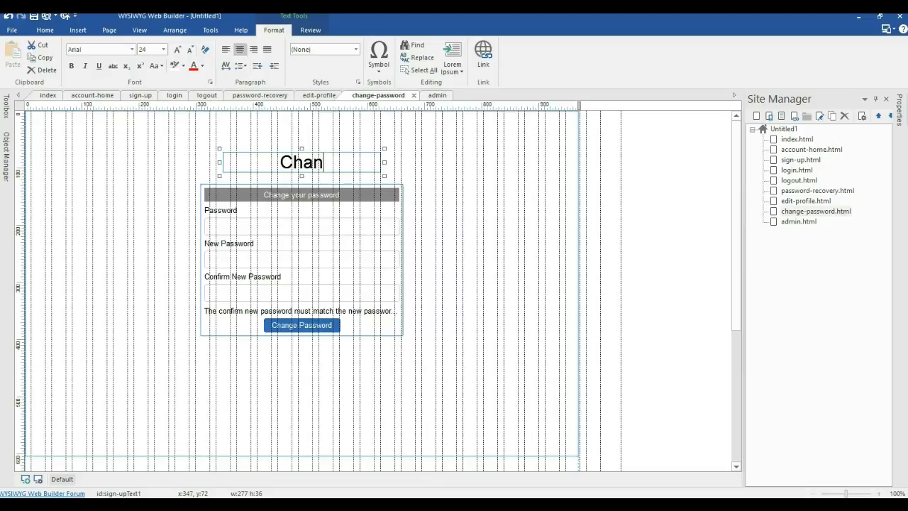
type("ange ")
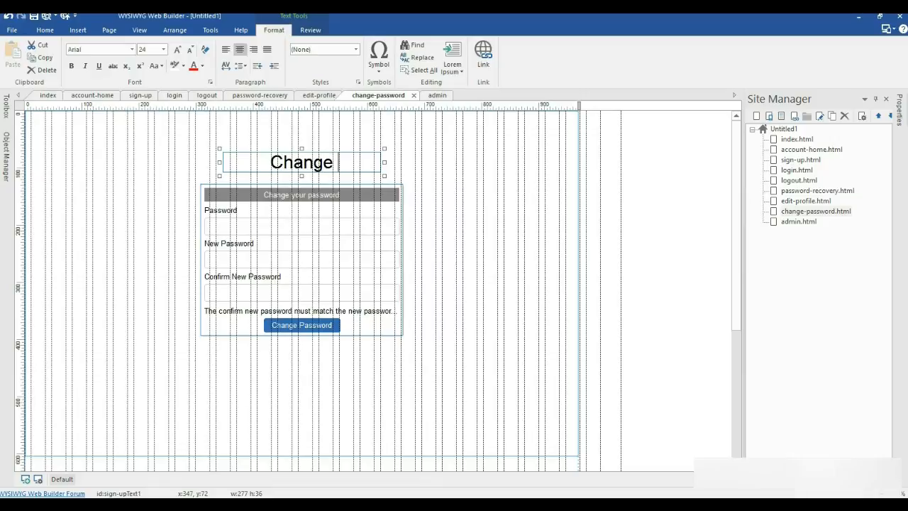
type("PAs")
key("BackSpace")
key("BackSpace")
type("ass")
type("wpor")
key("BackSpace")
key("BackSpace")
key("BackSpace")
type("ord")
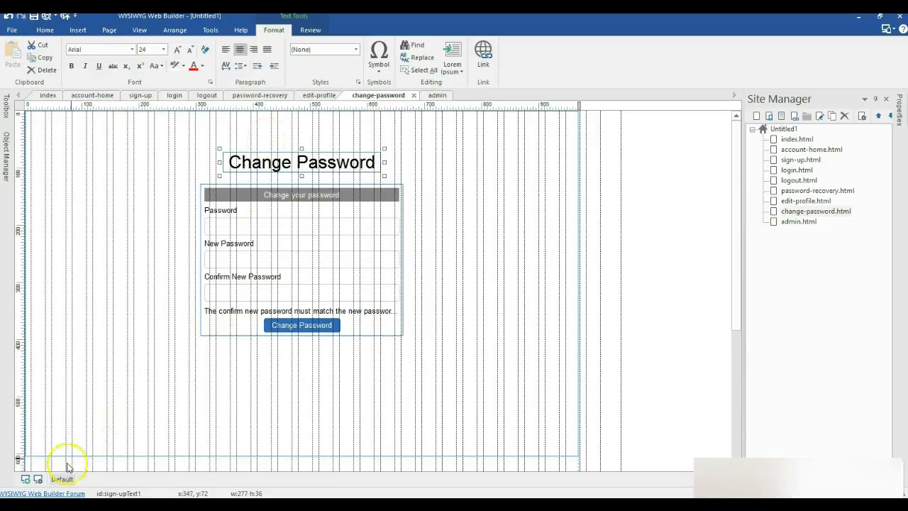
left_click(376, 294)
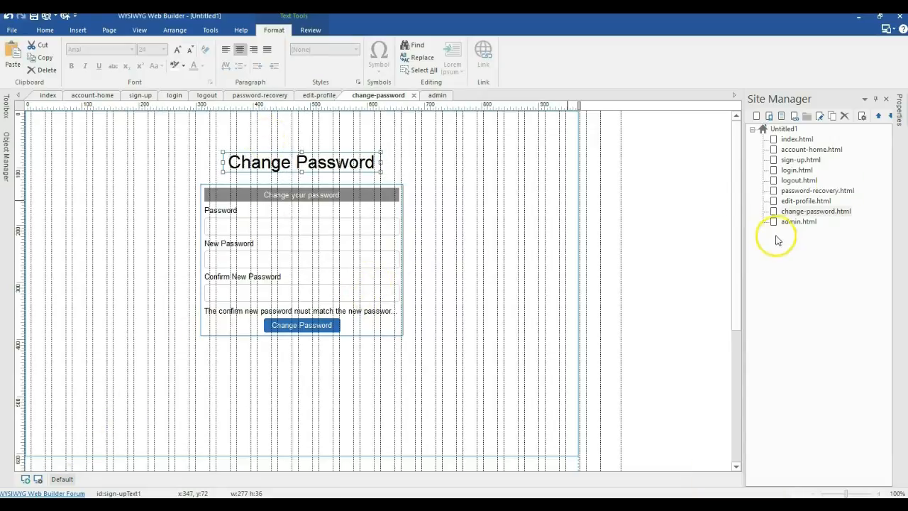
Step: Draw the Admin user-management table on admin.html and center it horizontally
double_click(800, 222)
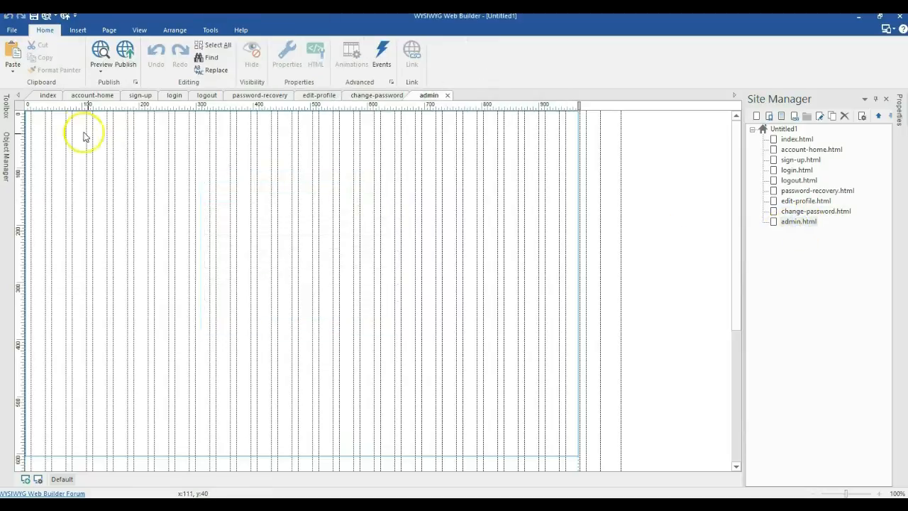
left_click(4, 108)
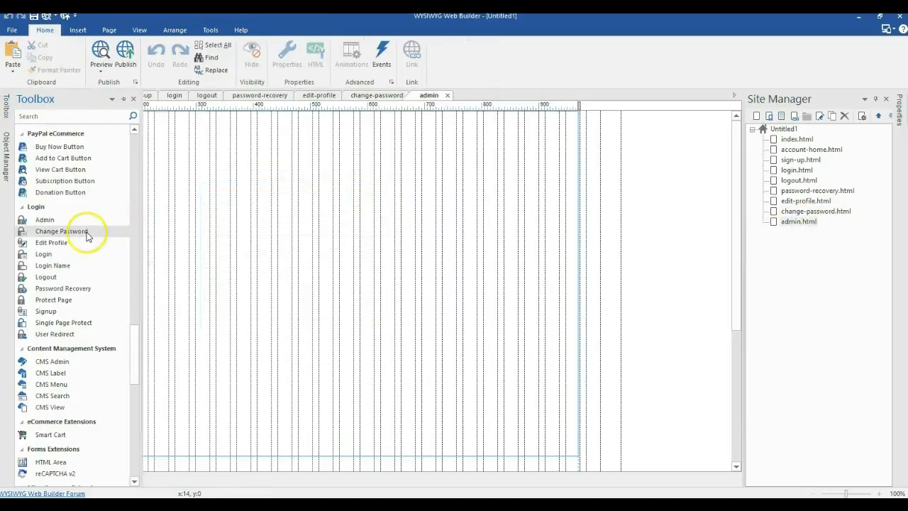
left_click(56, 221)
mouse_move(163, 193)
left_mouse_down()
mouse_move(344, 274)
mouse_move(213, 229)
mouse_move(199, 219)
mouse_move(542, 357)
mouse_move(550, 348)
left_mouse_up()
left_click_drag(413, 262, 408, 262)
right_click(346, 253)
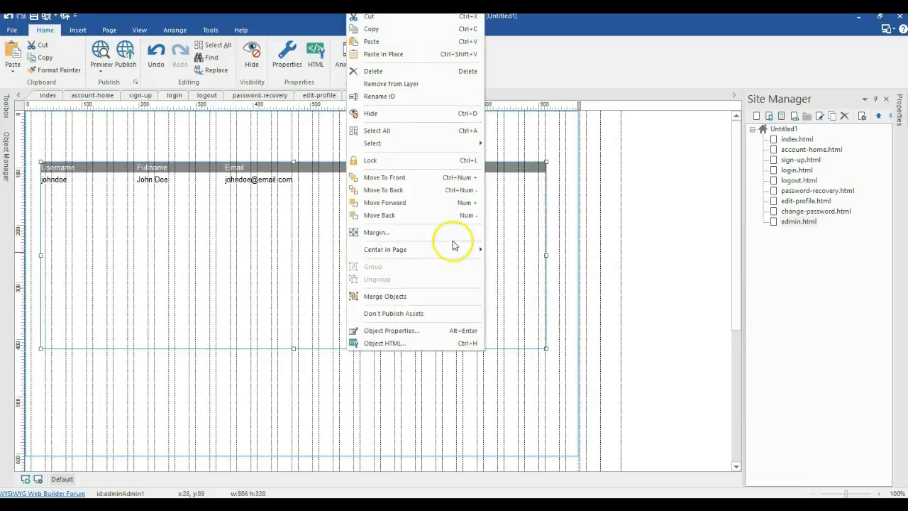
left_click(508, 248)
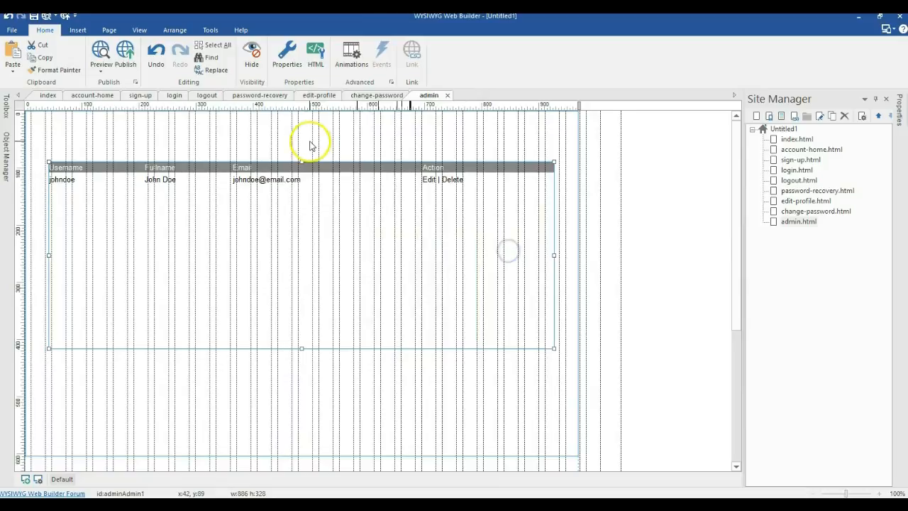
Step: Paste the Login heading above the table, retype it as 'Admin' and center it horizontally
key("ctrl+v")
left_click_drag(310, 140, 283, 133)
double_click(284, 134)
key("ctrl+a")
type("Ad")
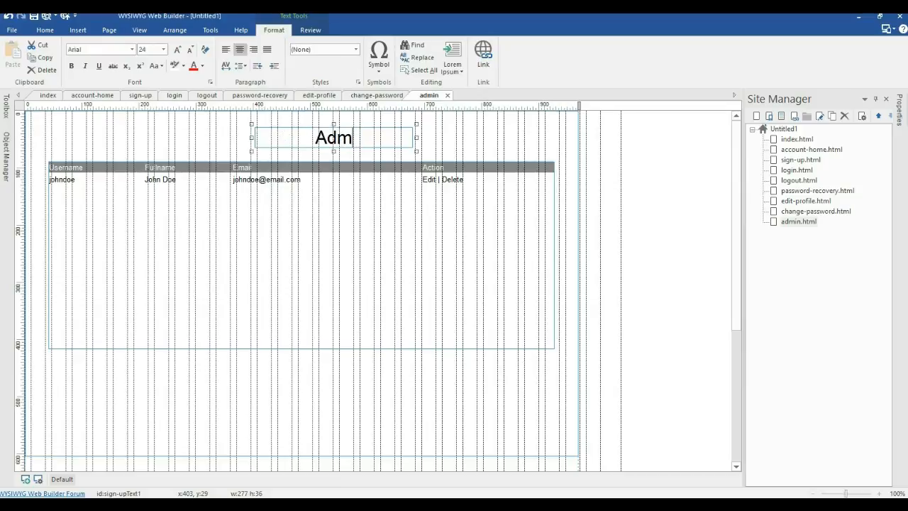
left_click(450, 149)
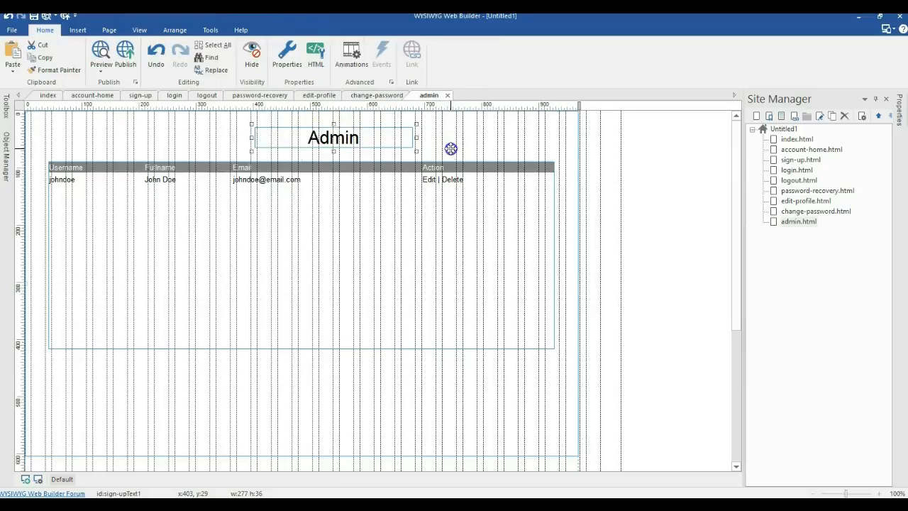
right_click(384, 137)
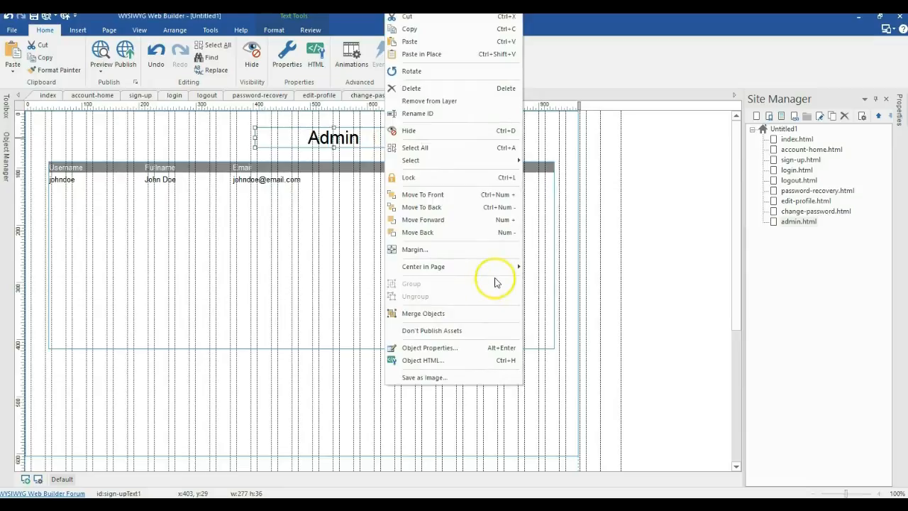
mouse_move(501, 266)
left_click(532, 265)
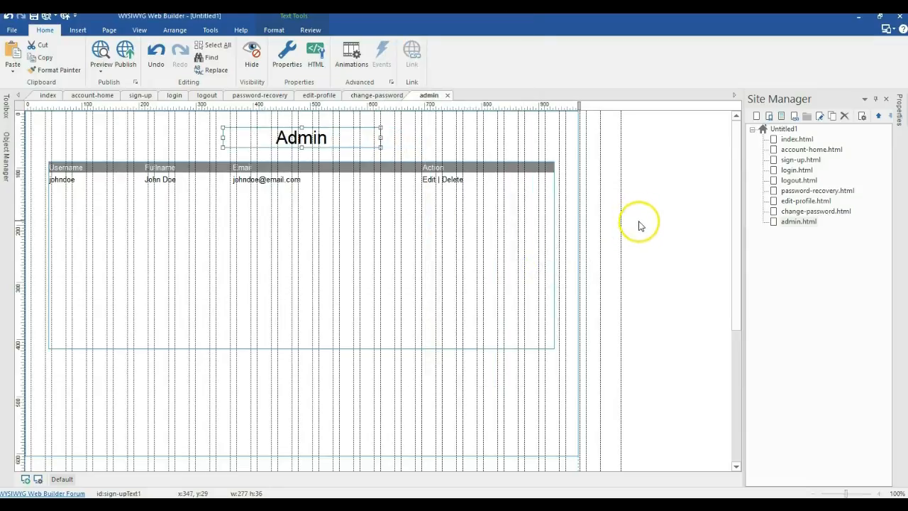
Step: Paste the Congratulations logged-in message onto account-home.html and move it near the top
double_click(791, 161)
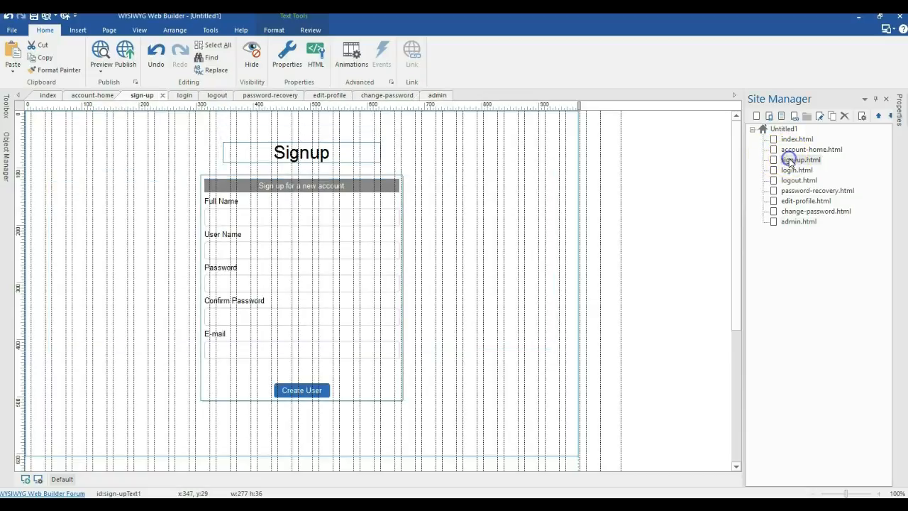
double_click(792, 149)
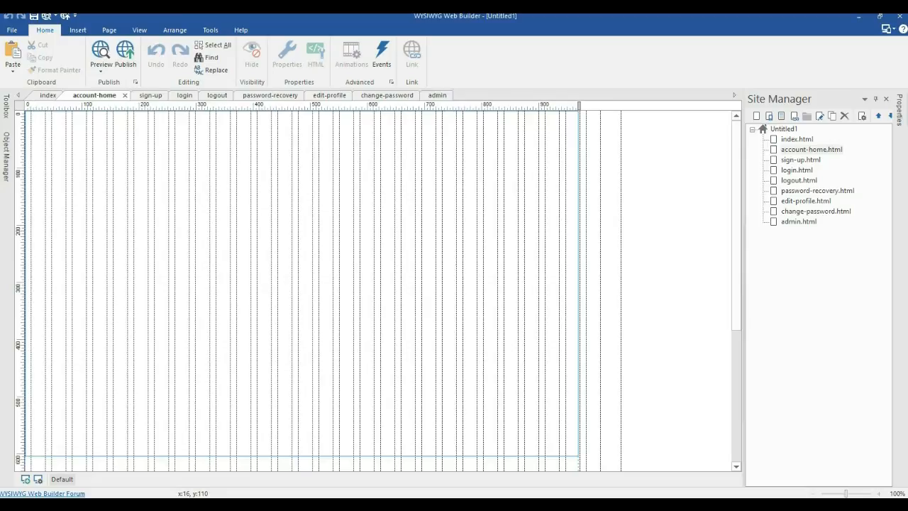
left_click(188, 243)
type("Congratulations  You have successfully logged in.")
left_click_drag(263, 255, 293, 193)
Step: Center the Congratulations message horizontally, then open the Signup form's settings on sign-up.html
right_click(293, 193)
left_click(270, 185)
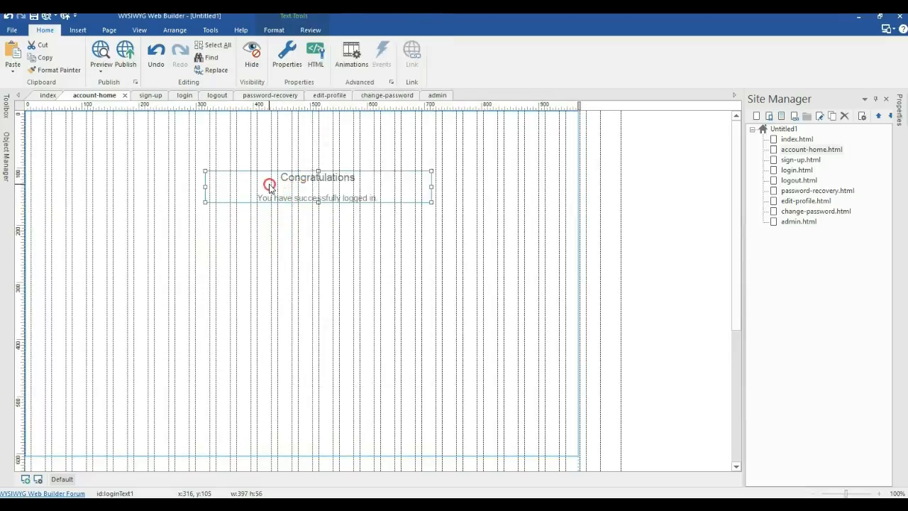
right_click(270, 186)
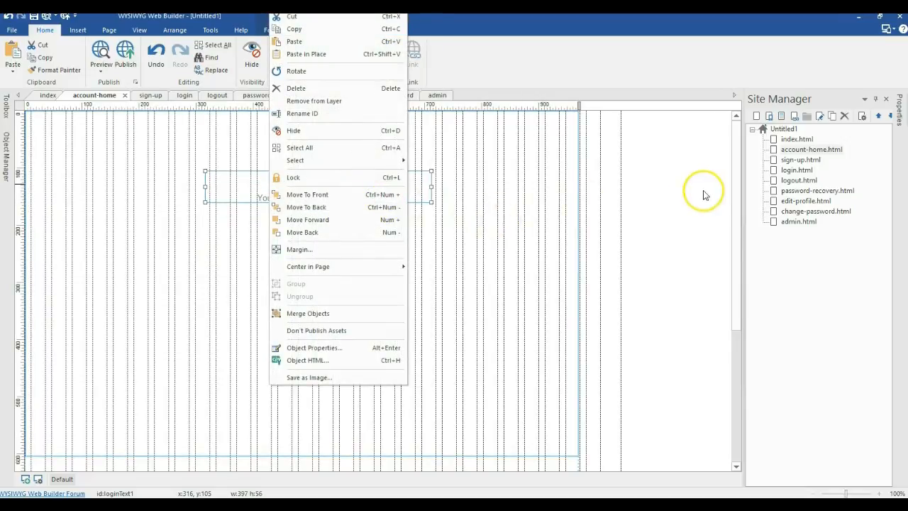
left_click(427, 195)
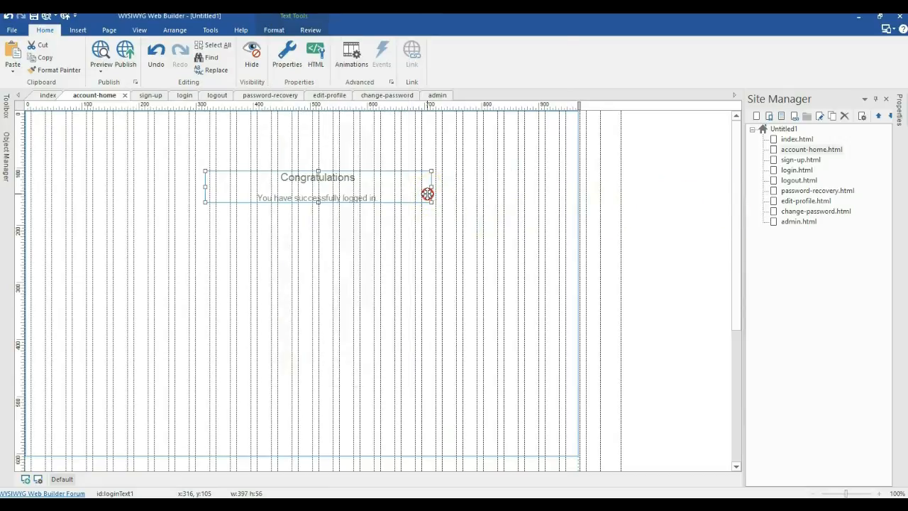
right_click(427, 193)
mouse_move(561, 266)
left_click(599, 266)
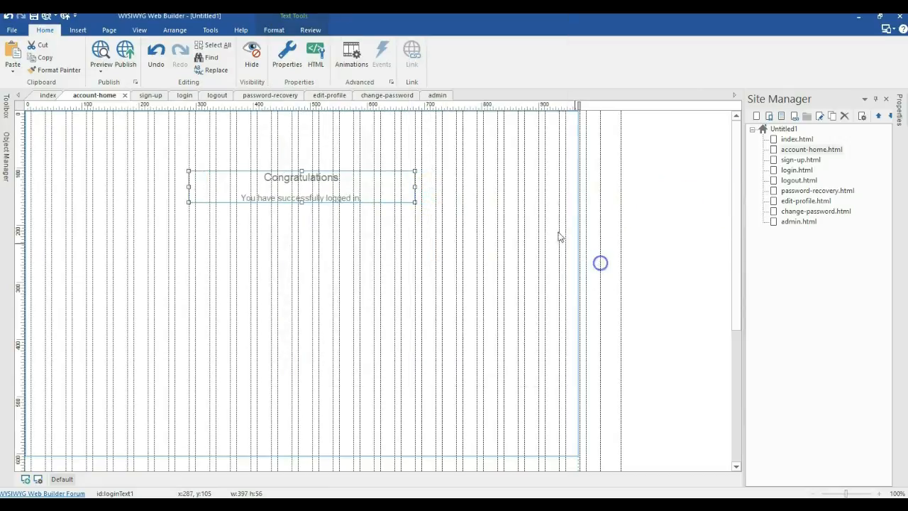
double_click(799, 161)
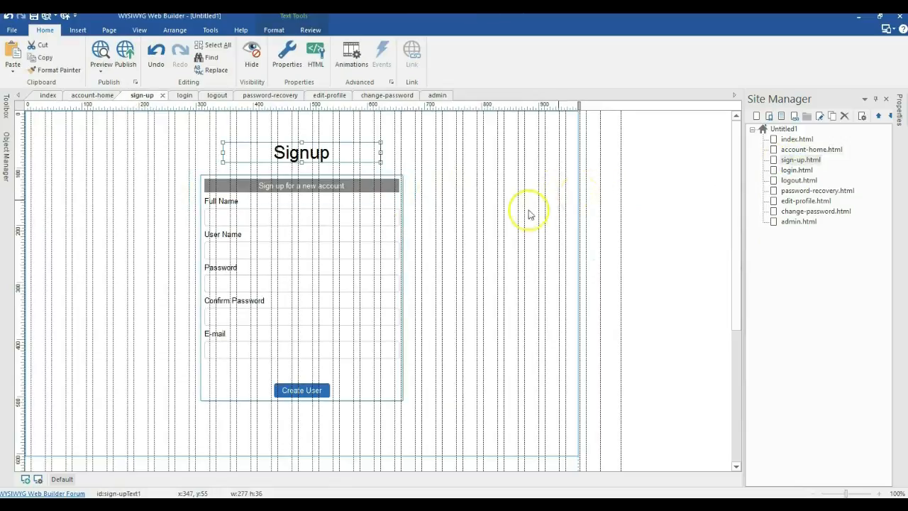
double_click(263, 268)
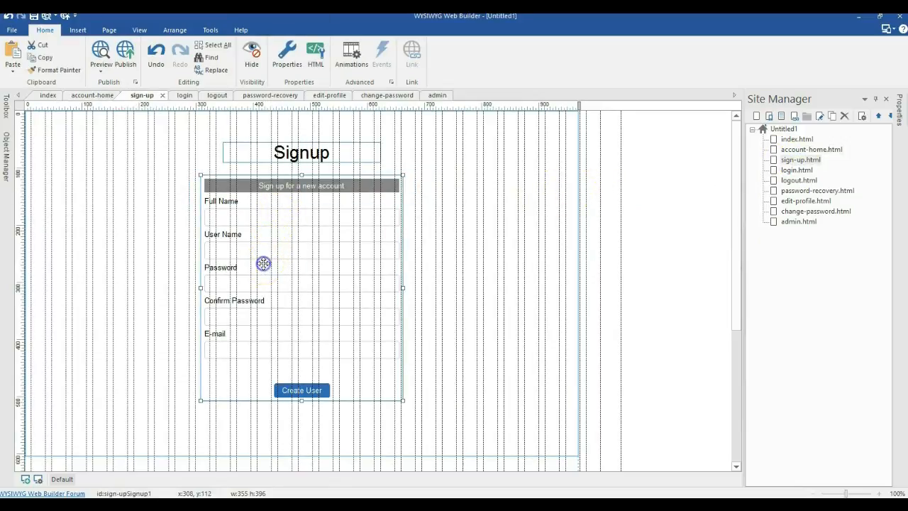